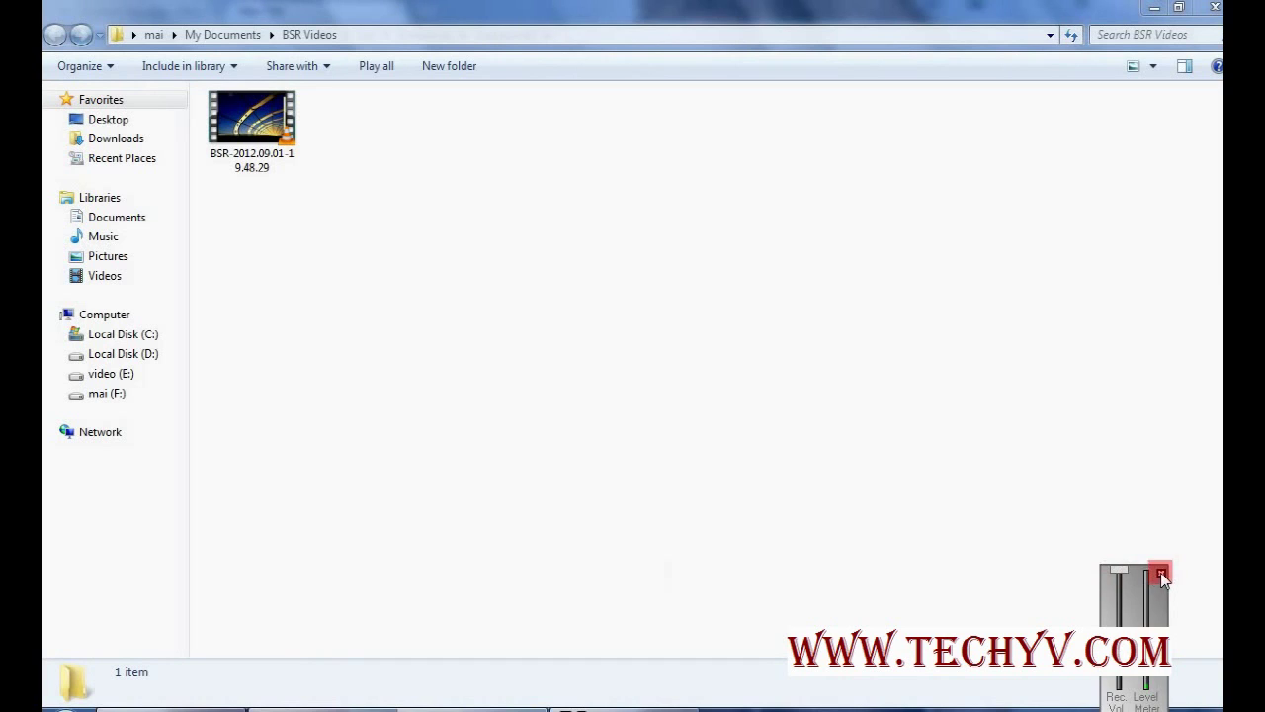
Switch from the BSR Videos Explorer window to Chrome's New Tab page
{"action": "left_click", "coordinate": [1161, 575]}
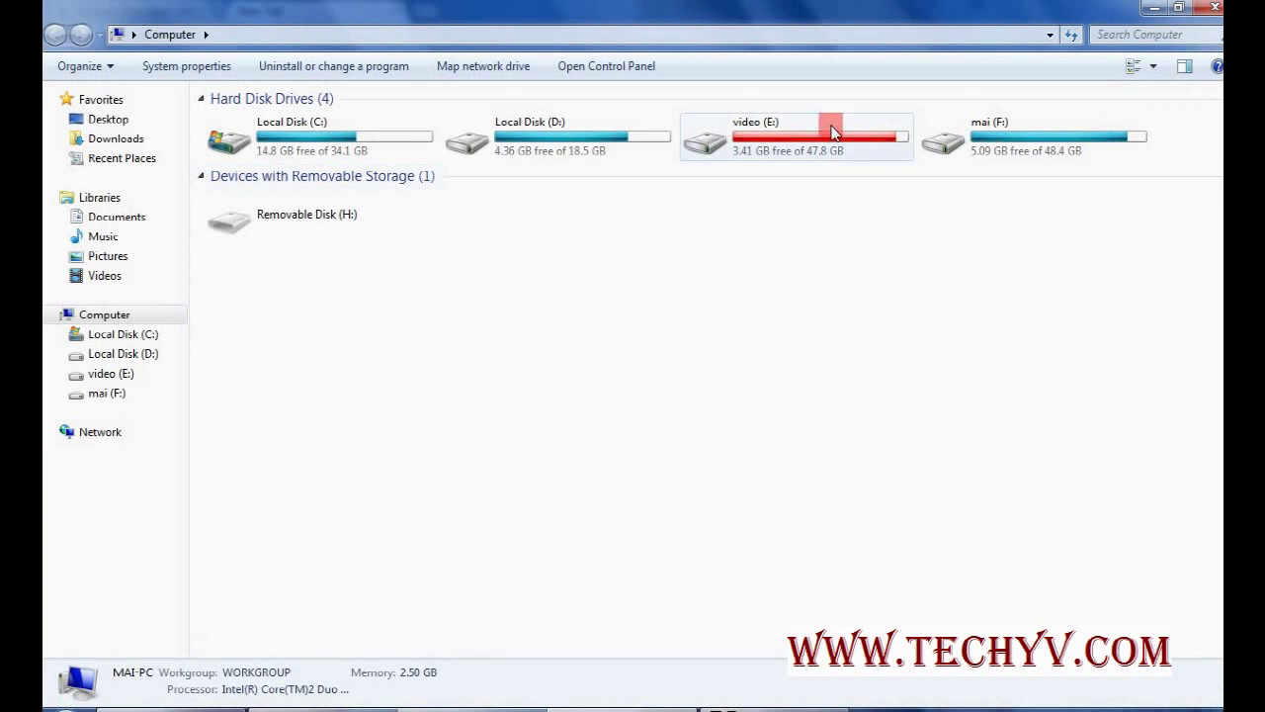
Browse the video (E:) and mai (F:) drives, returning to the Computer drive list each time
{"action": "double_click", "coordinate": [831, 133]}
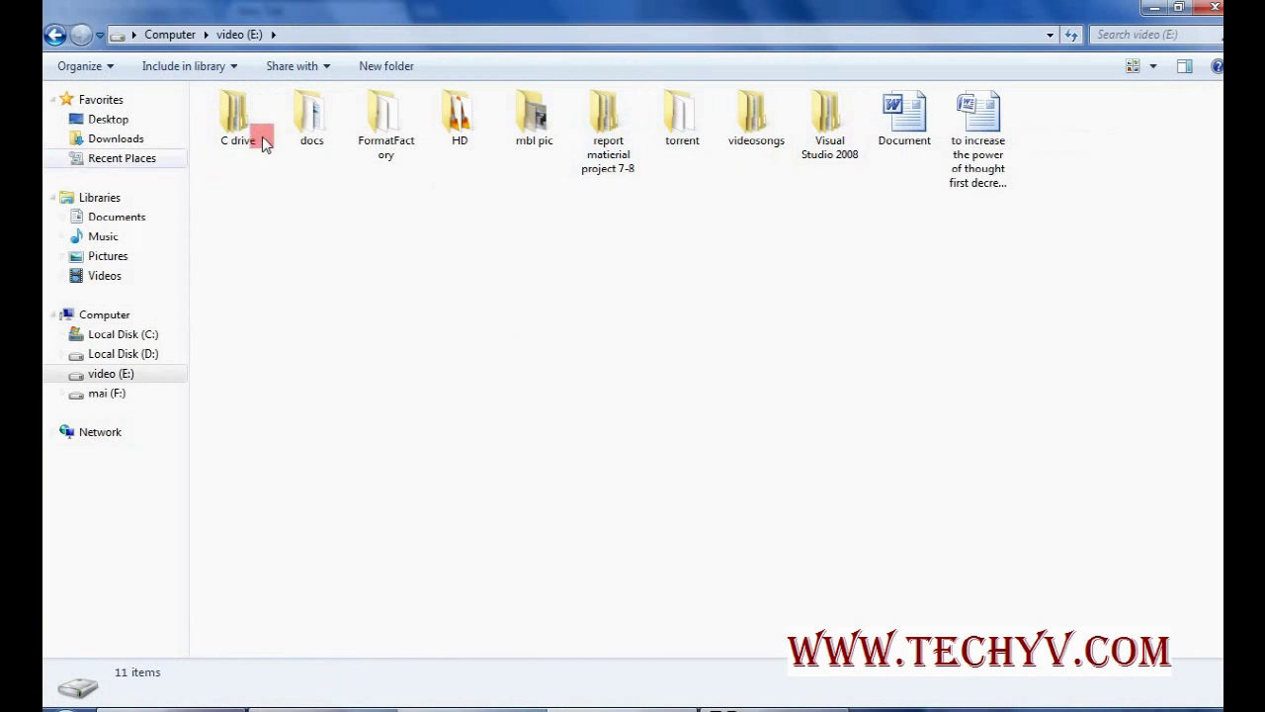
{"action": "left_click", "coordinate": [55, 36]}
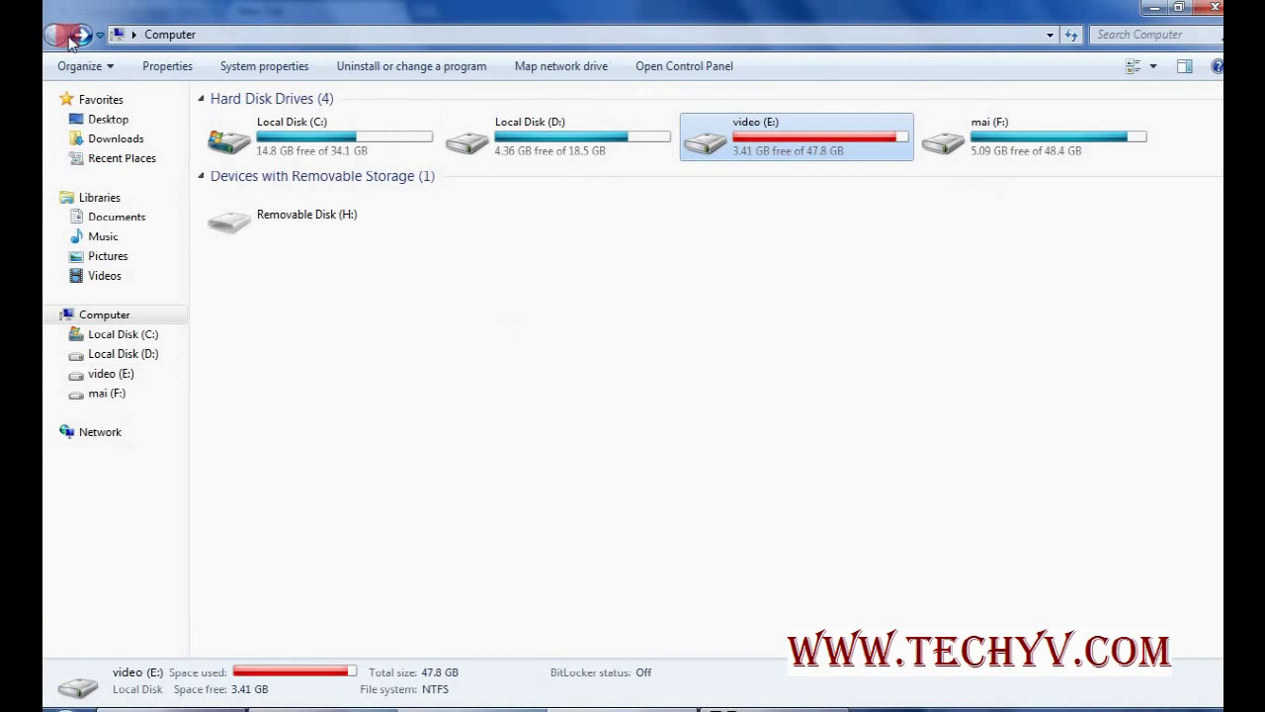
{"action": "double_click", "coordinate": [1070, 135]}
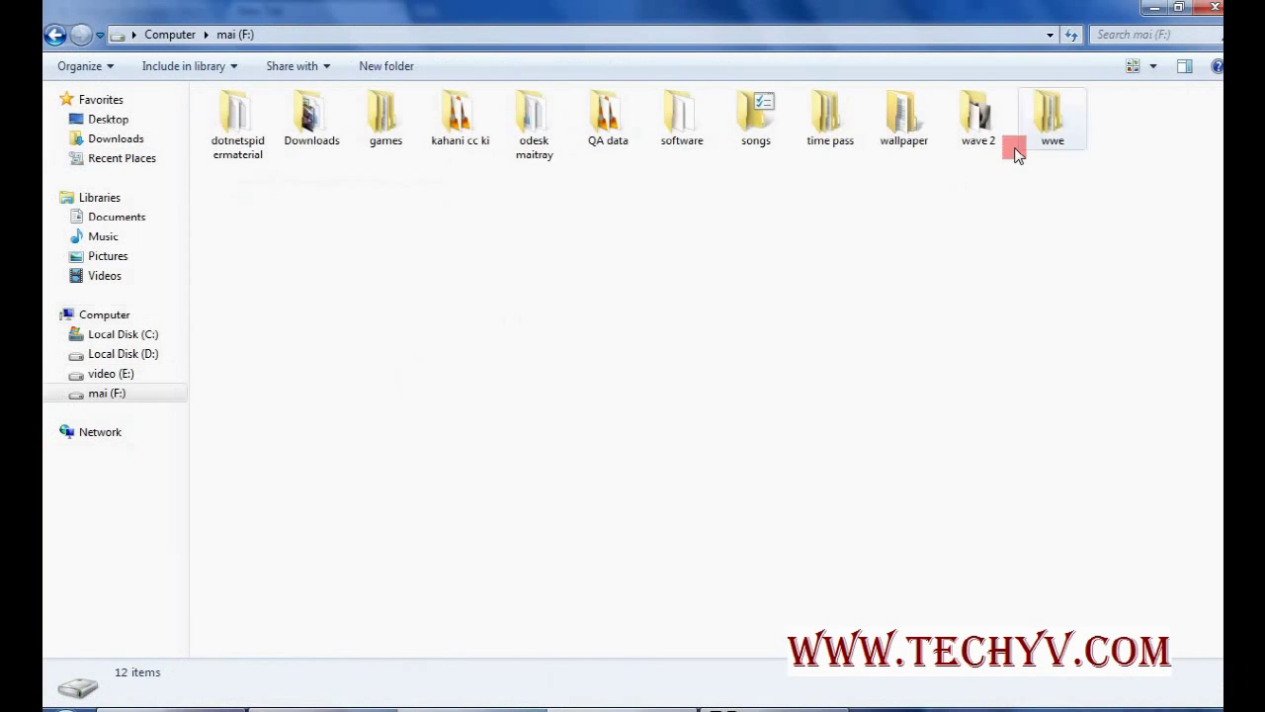
{"action": "key", "text": "BackSpace"}
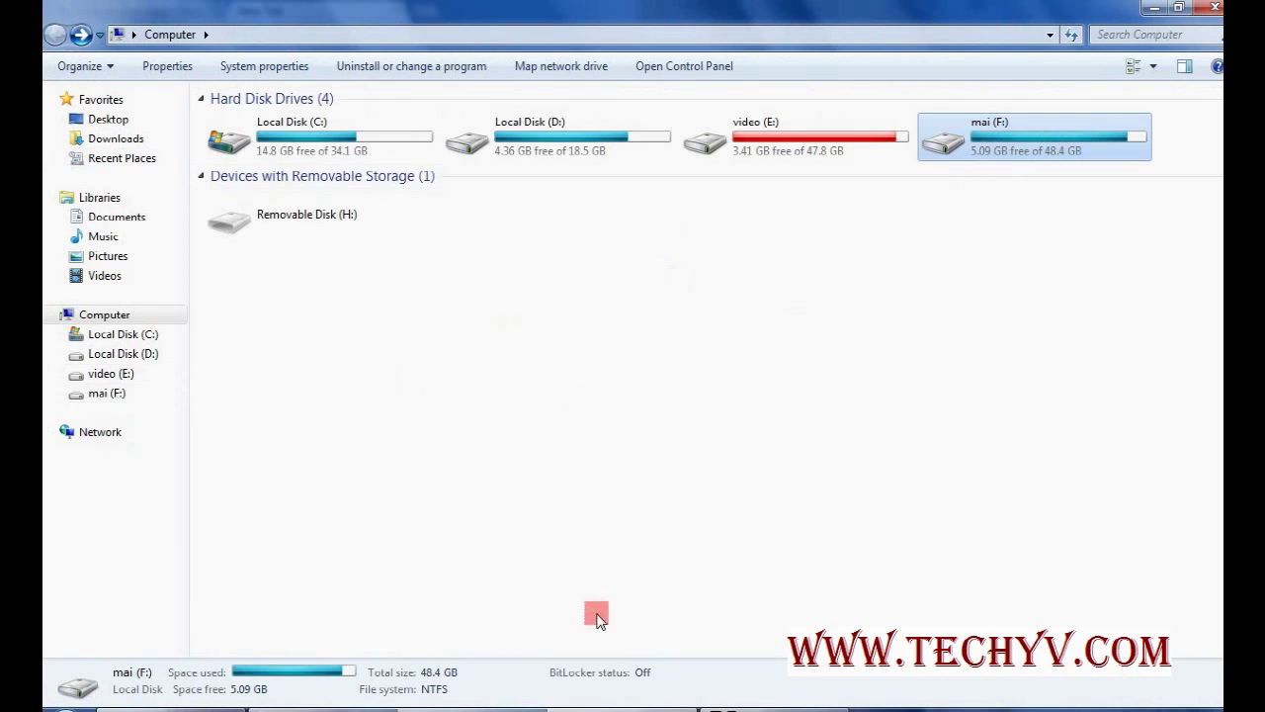
{"action": "left_click", "coordinate": [600, 704]}
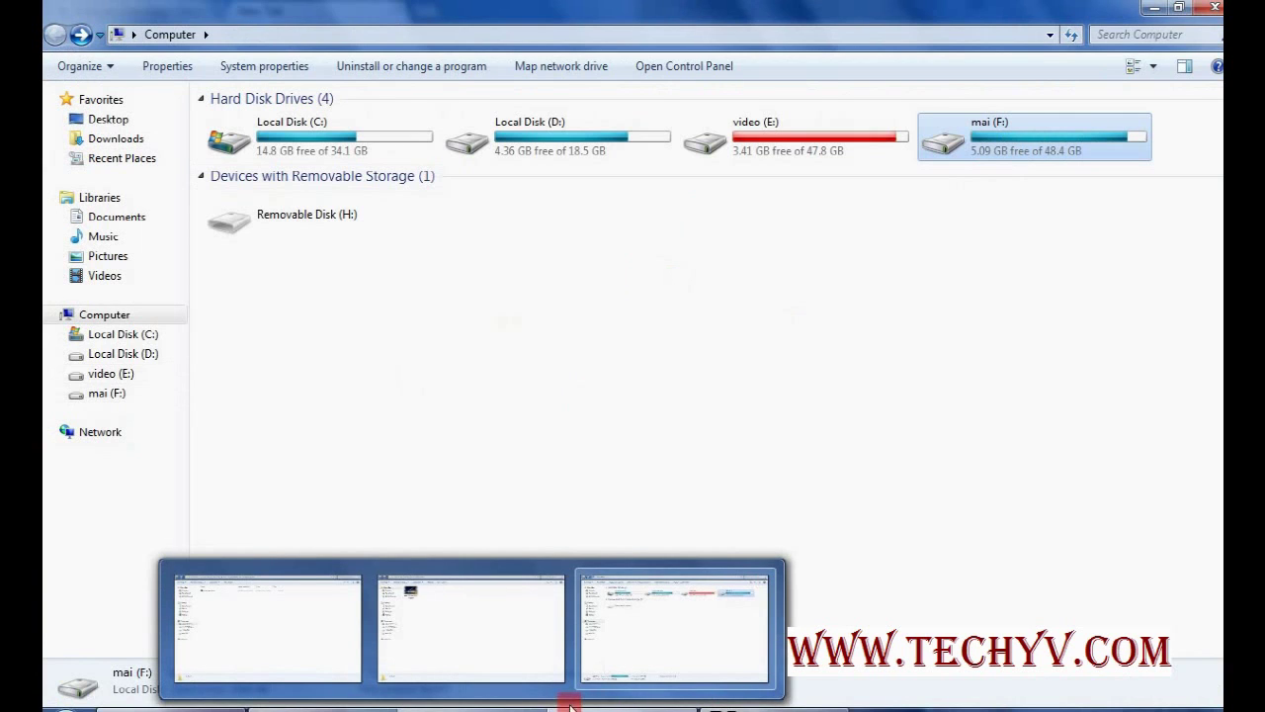
Bring the Chrome window to the front from its taskbar thumbnail
{"action": "mouse_move", "coordinate": [171, 704]}
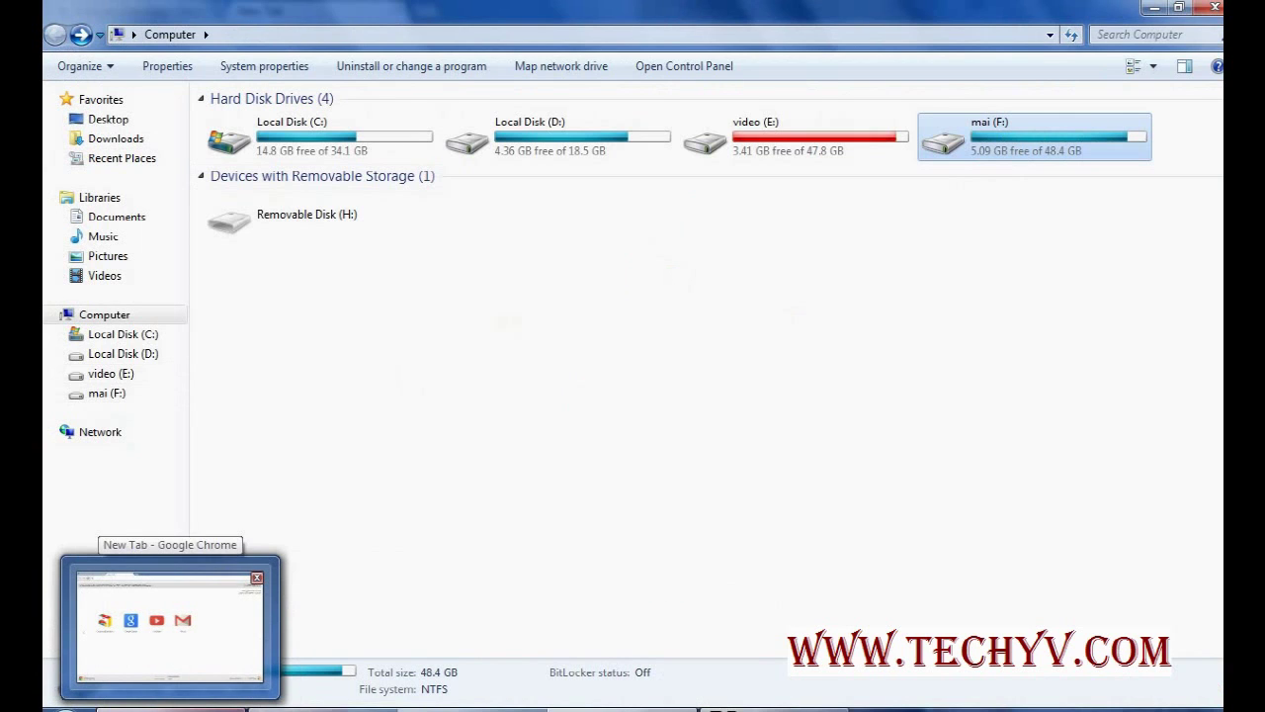
{"action": "left_click", "coordinate": [168, 623]}
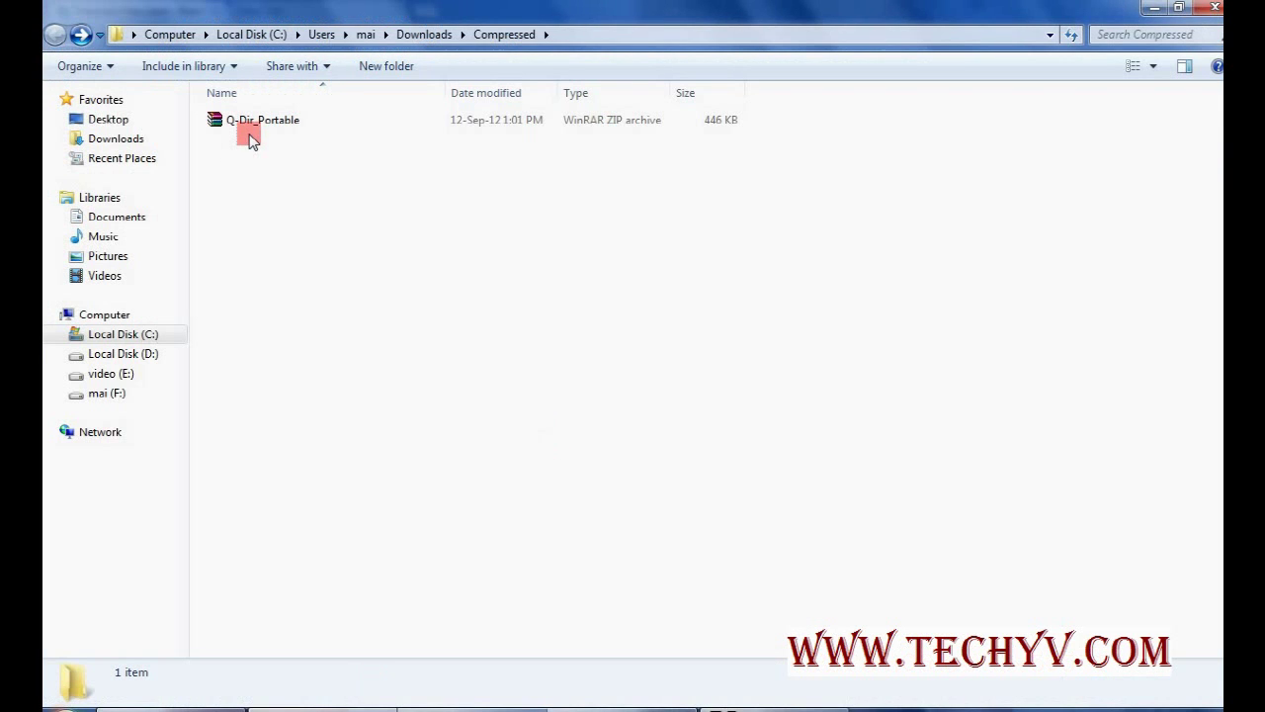
Extract the Q-Dir_Portable ZIP to Q-Dir_Portable\ and open its Q-Dir subfolder
{"action": "right_click", "coordinate": [247, 120]}
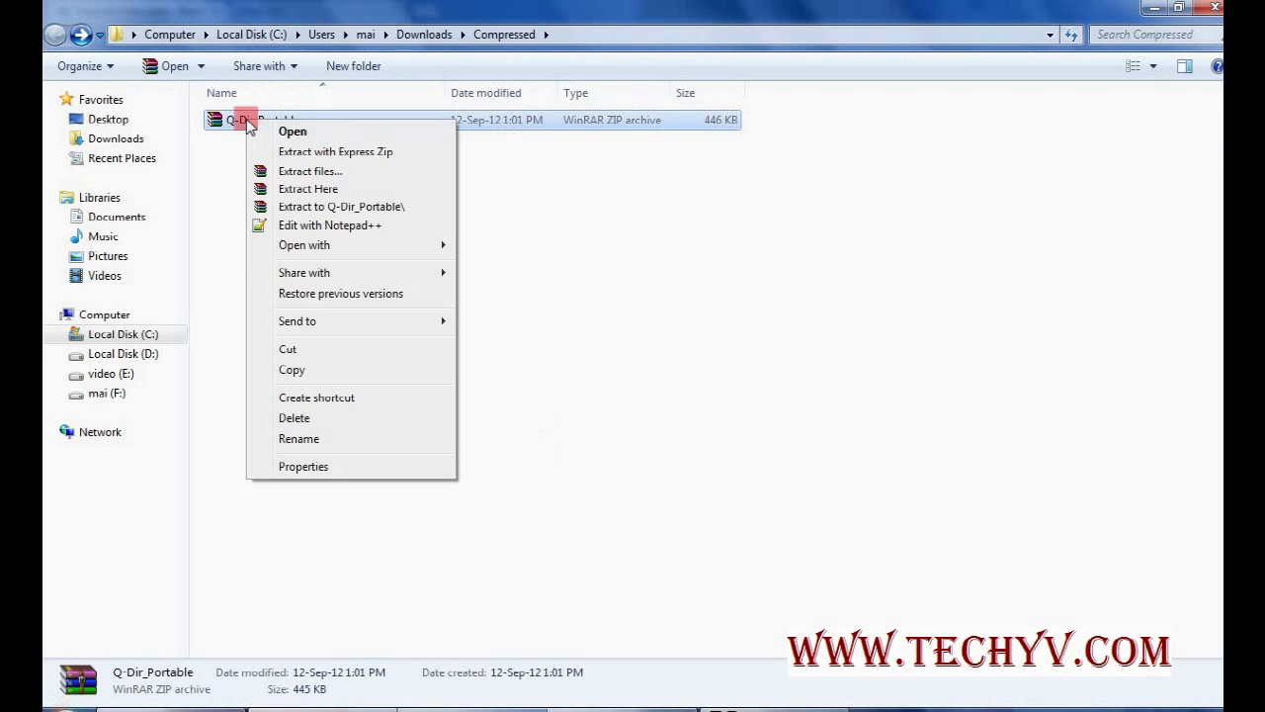
{"action": "left_click", "coordinate": [297, 207]}
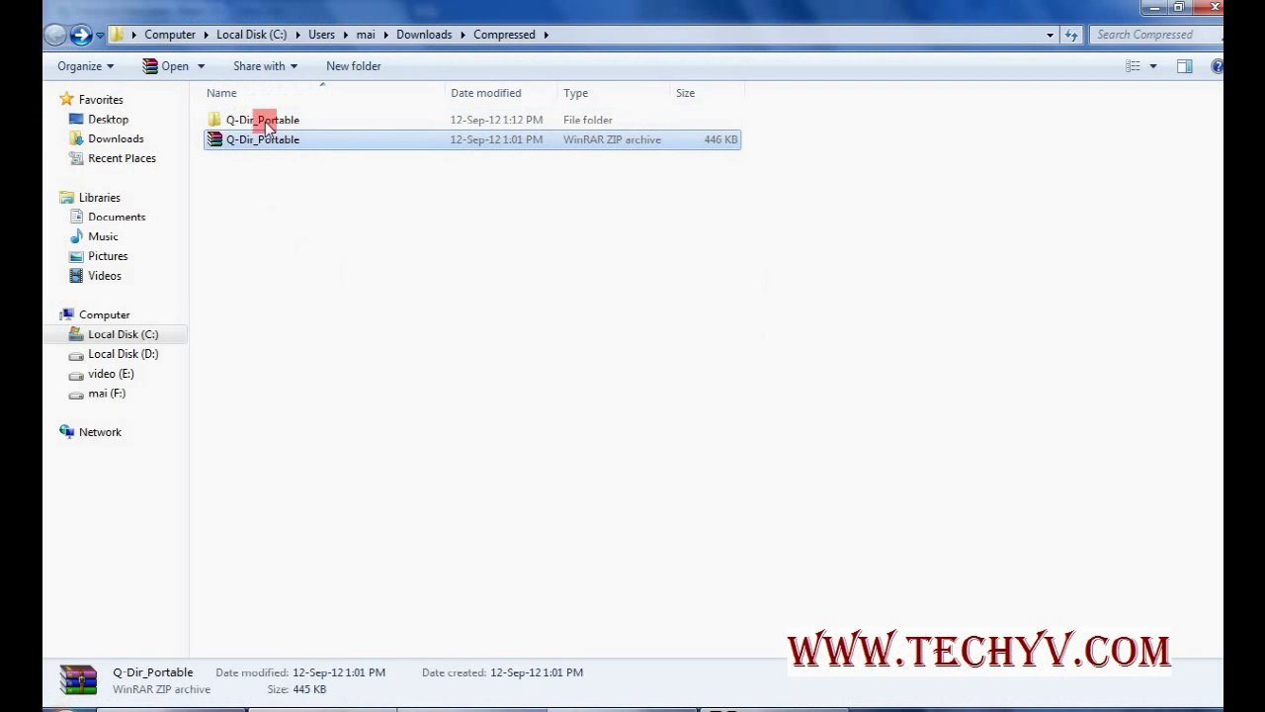
{"action": "double_click", "coordinate": [264, 120]}
{"action": "double_click", "coordinate": [264, 121]}
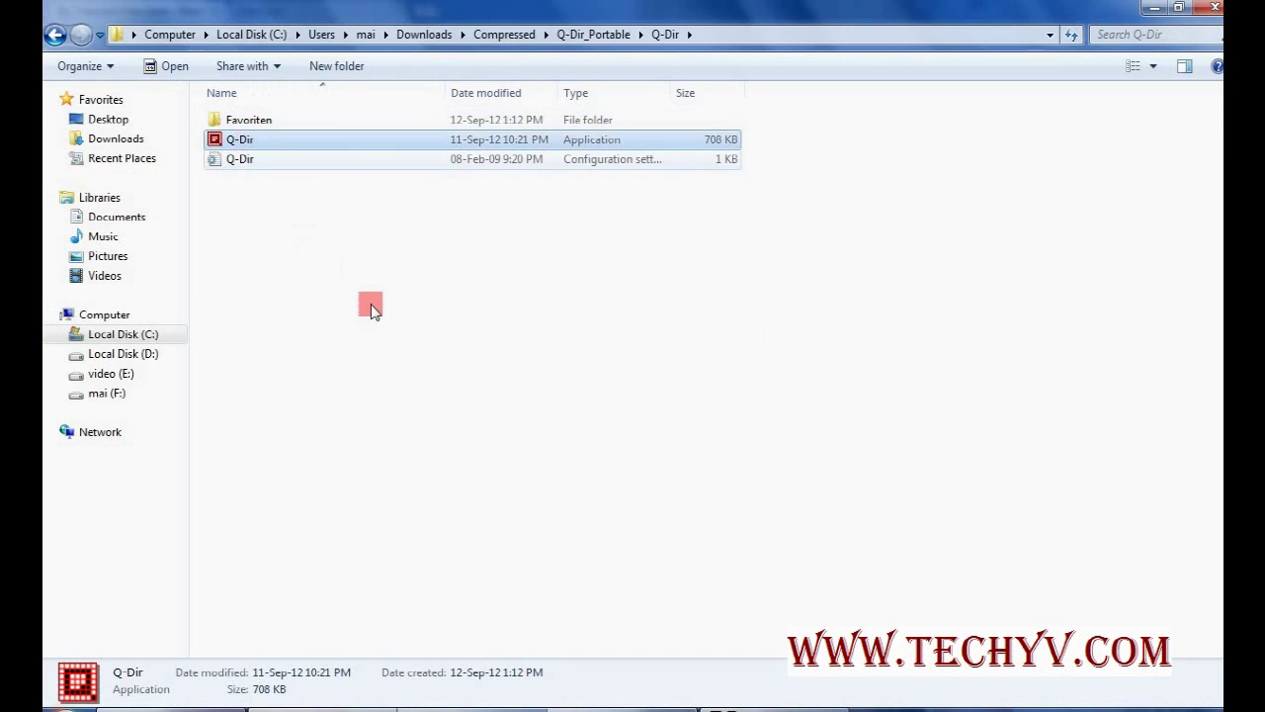
Launch Q-Dir and accept its licence agreement
{"action": "double_click", "coordinate": [247, 141]}
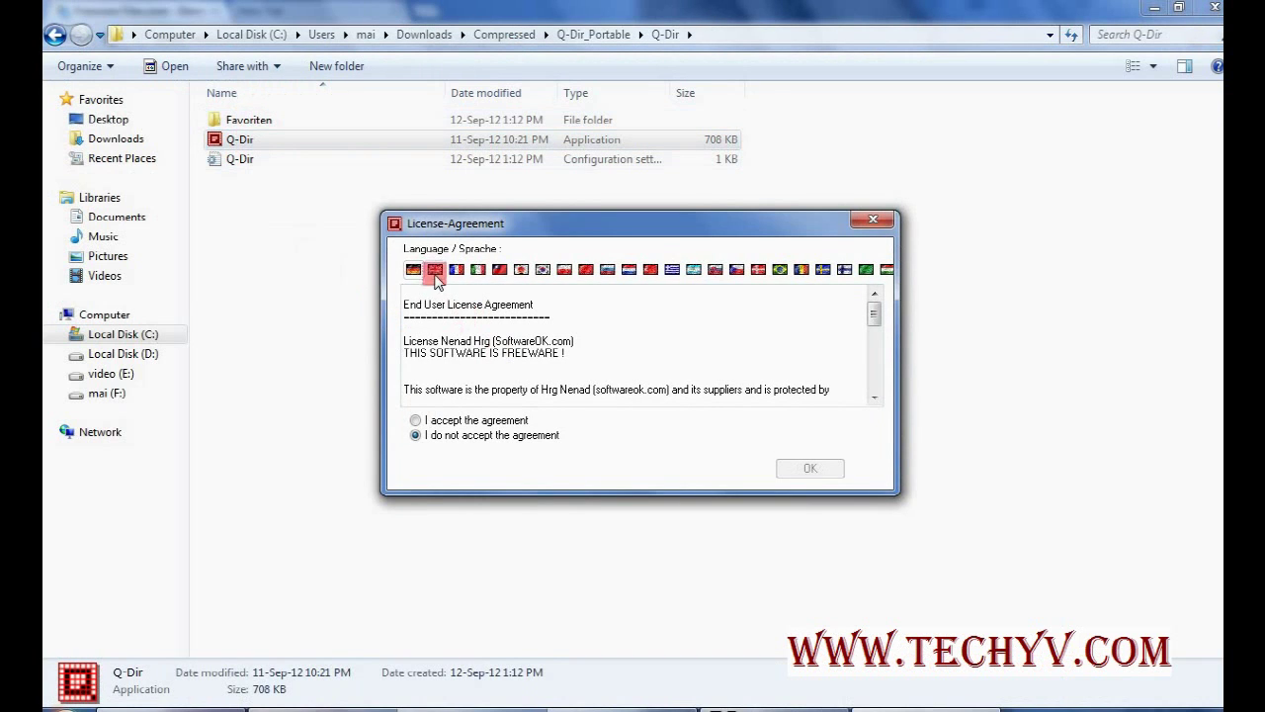
{"action": "left_click", "coordinate": [475, 437]}
{"action": "left_click", "coordinate": [461, 423]}
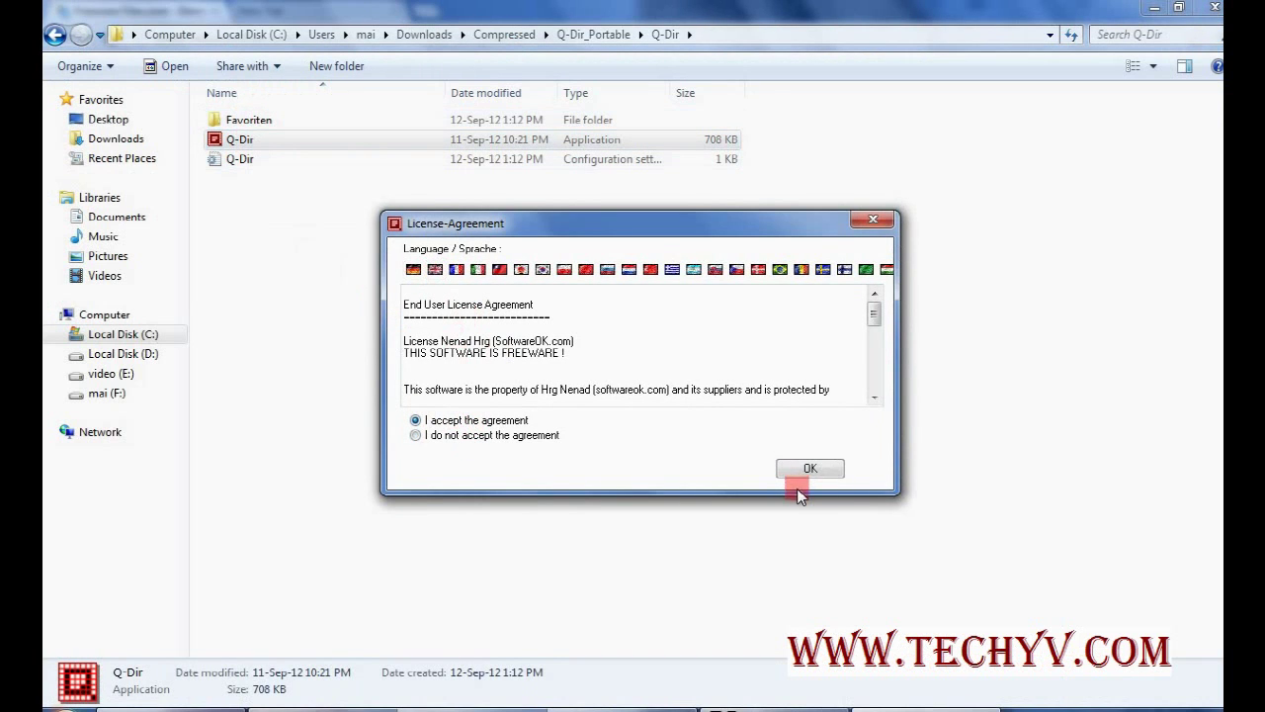
{"action": "left_click", "coordinate": [805, 471]}
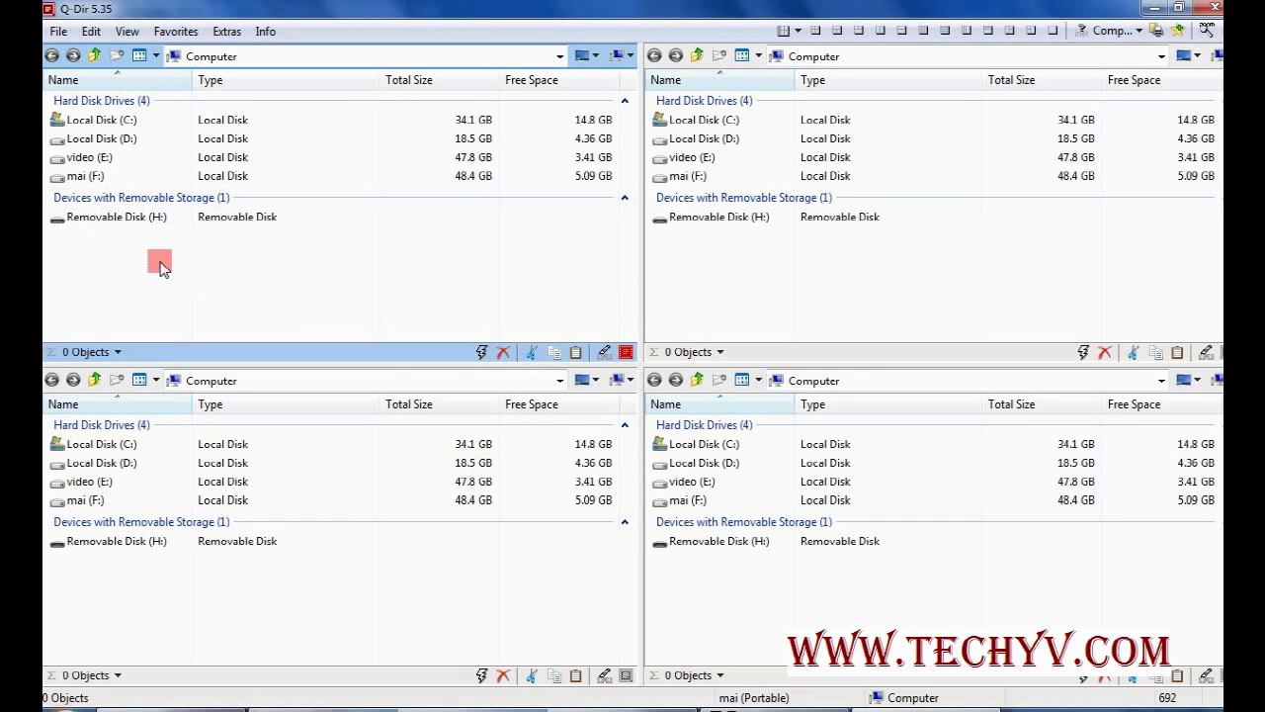
Create a folder named New folder in C:\demo in the upper-left pane
{"action": "double_click", "coordinate": [76, 119]}
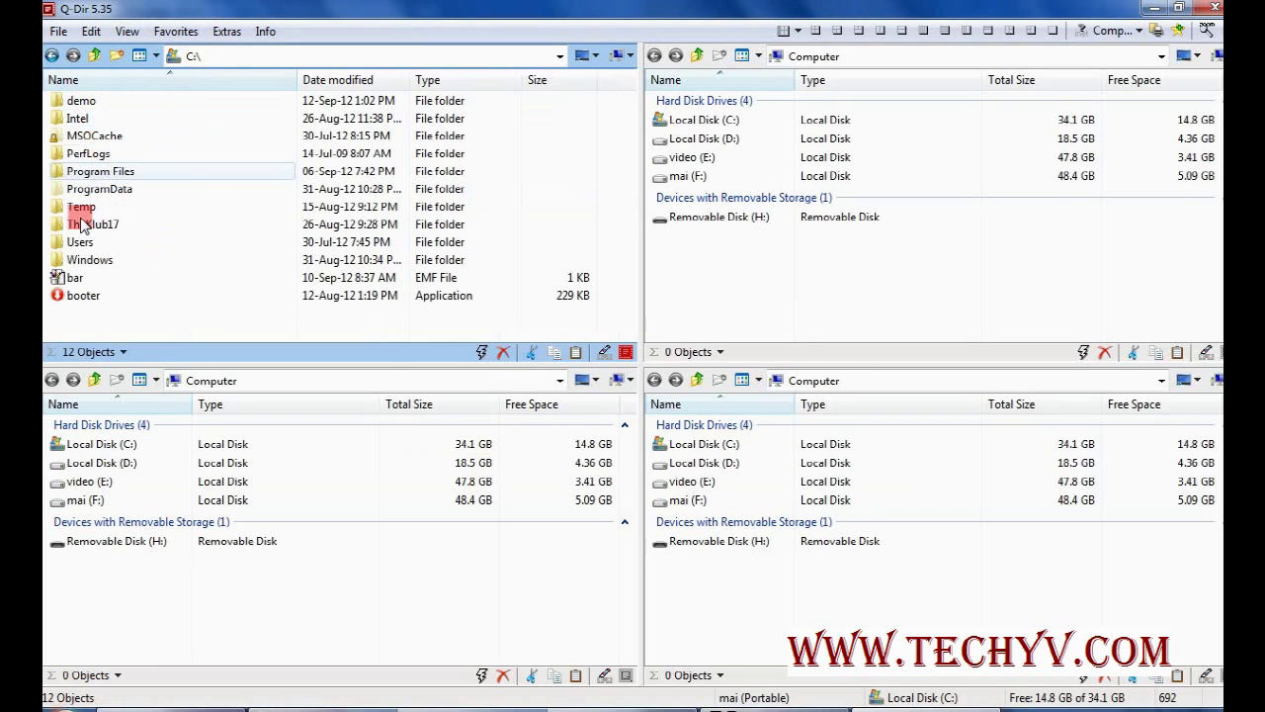
{"action": "double_click", "coordinate": [71, 102]}
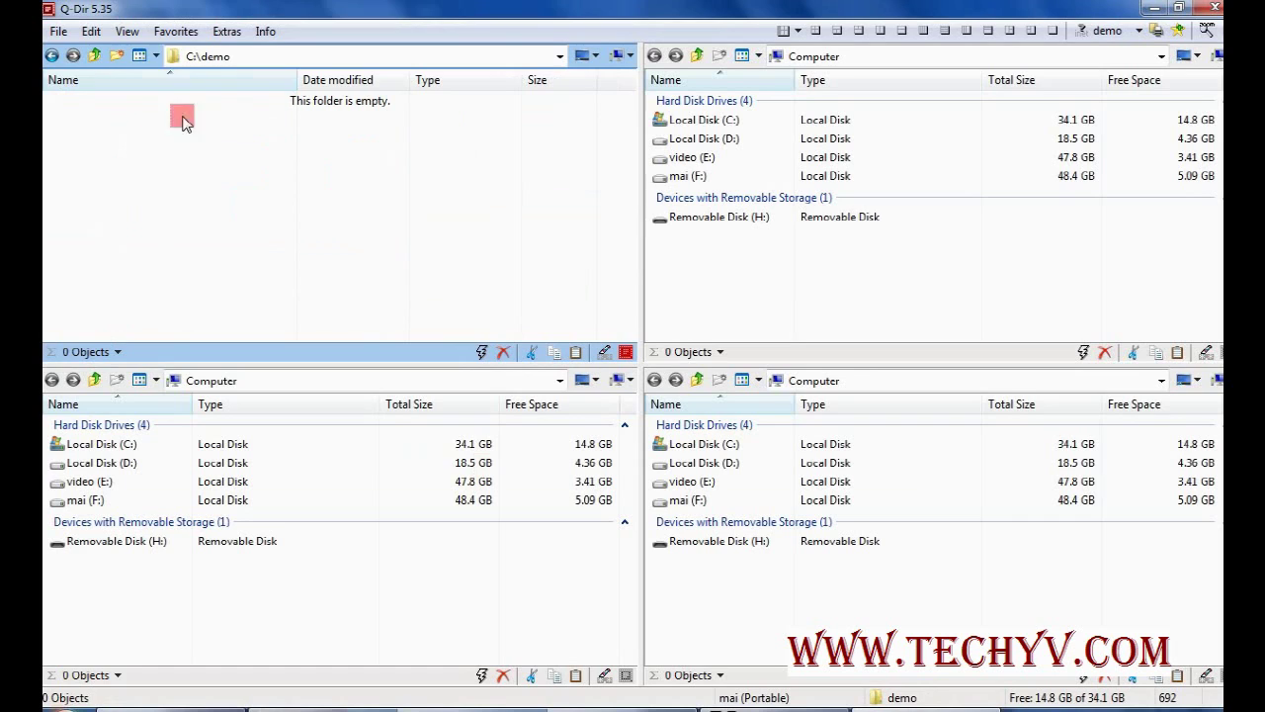
{"action": "left_click", "coordinate": [118, 58]}
{"action": "left_click", "coordinate": [124, 141]}
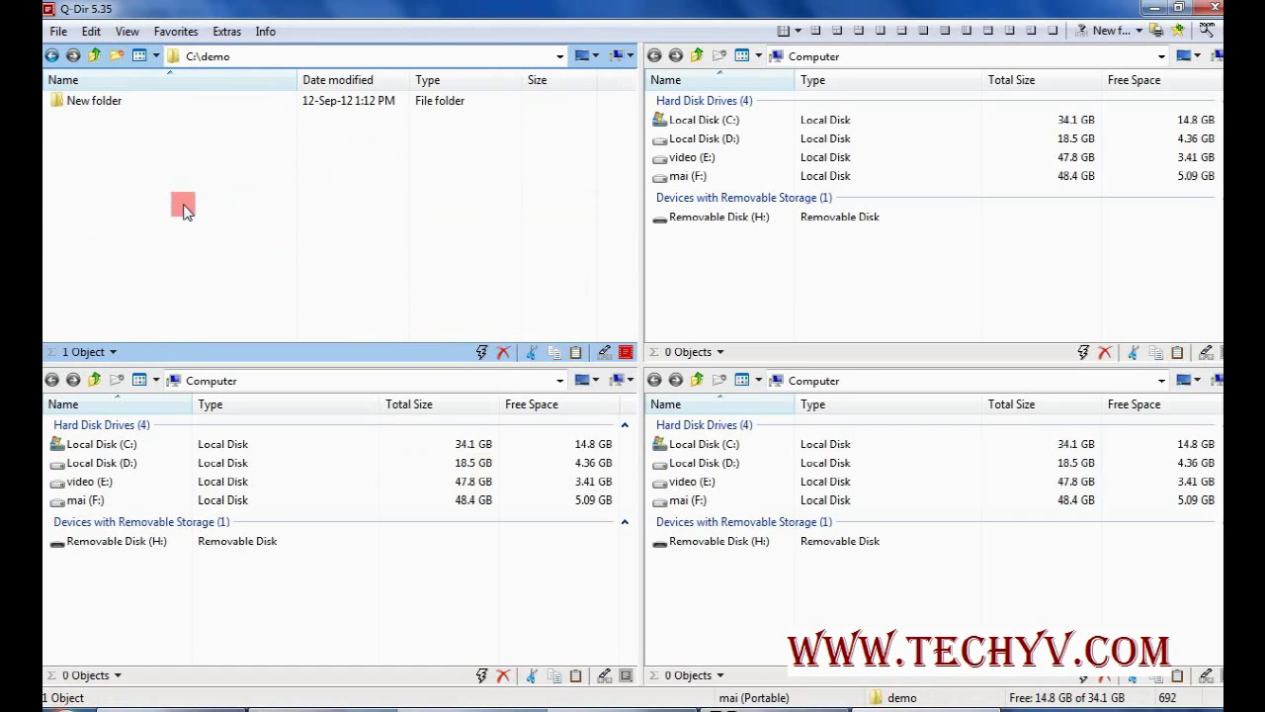
Show D:\Intel\Logs in the top-right pane and E:\HD\Cursed in the bottom-left pane
{"action": "double_click", "coordinate": [704, 138]}
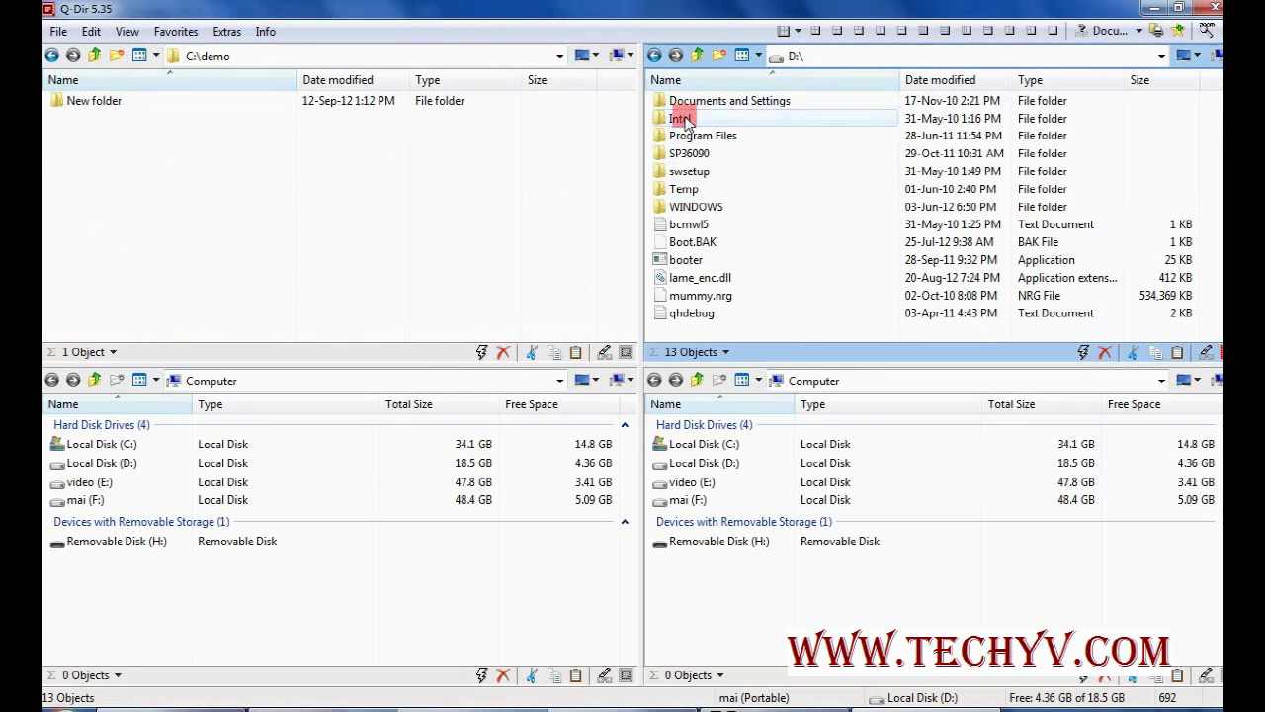
{"action": "double_click", "coordinate": [686, 118]}
{"action": "double_click", "coordinate": [682, 101]}
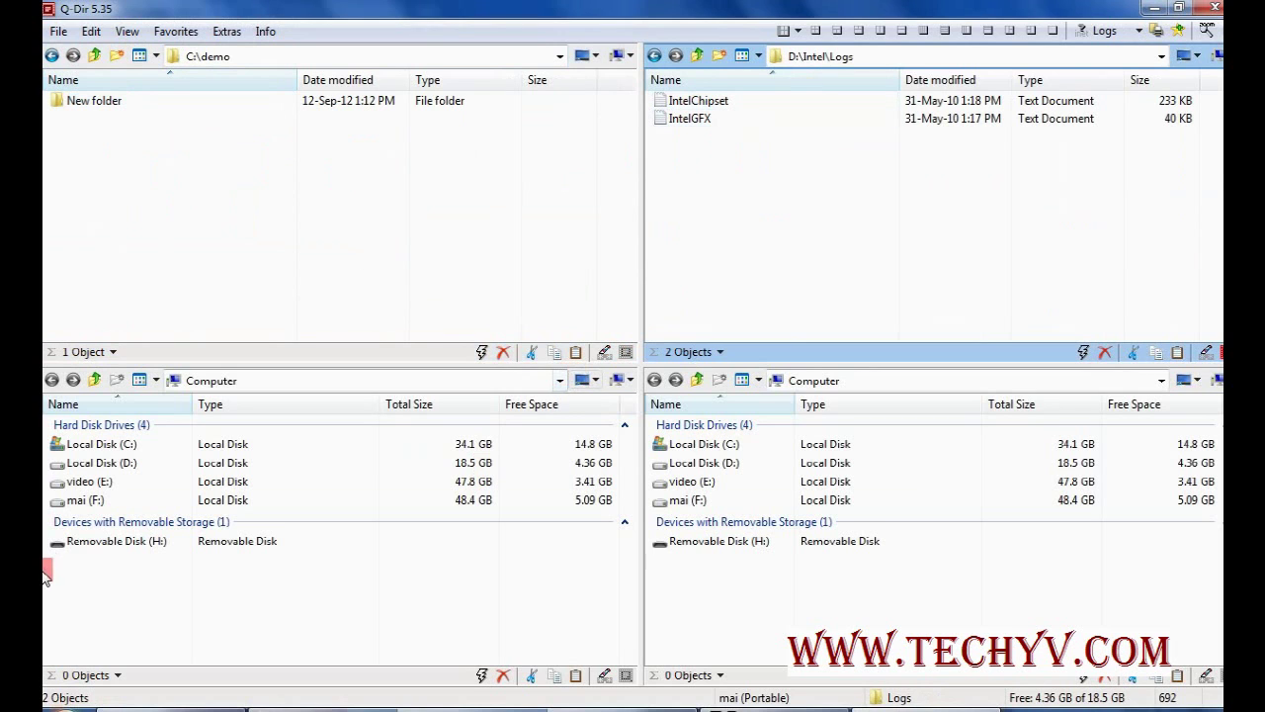
{"action": "double_click", "coordinate": [61, 484]}
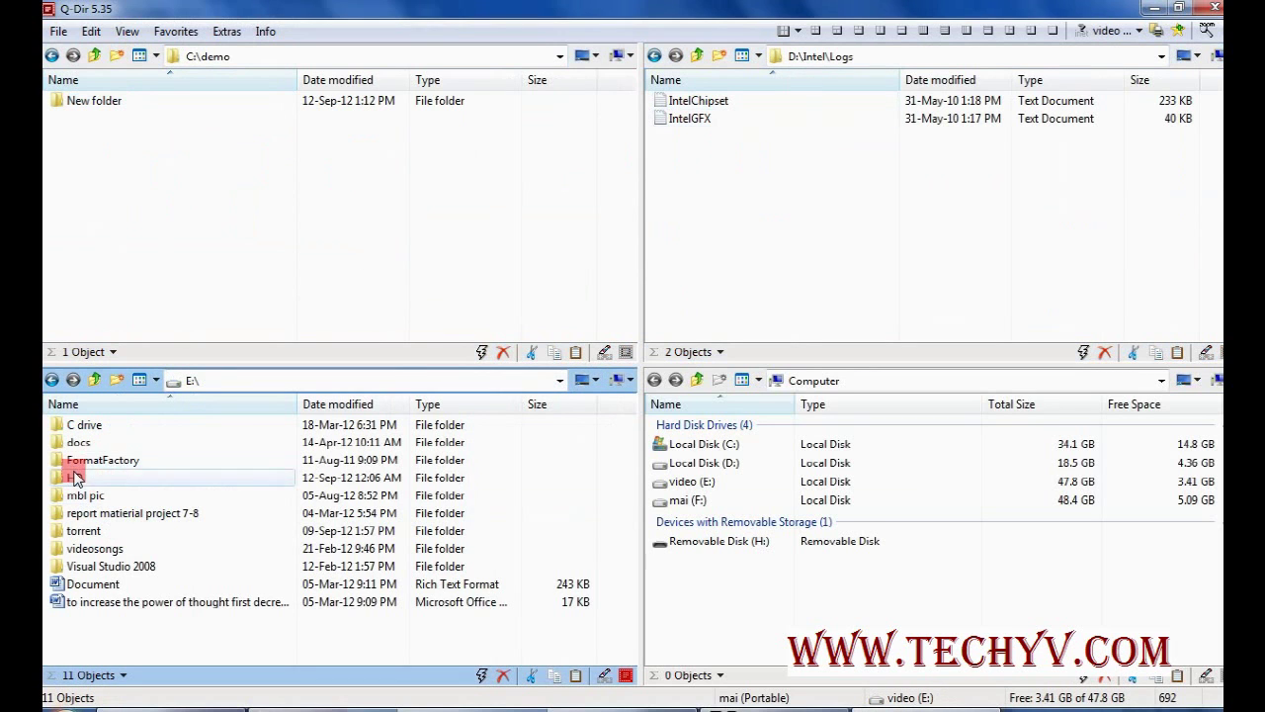
{"action": "double_click", "coordinate": [73, 477]}
{"action": "double_click", "coordinate": [91, 442]}
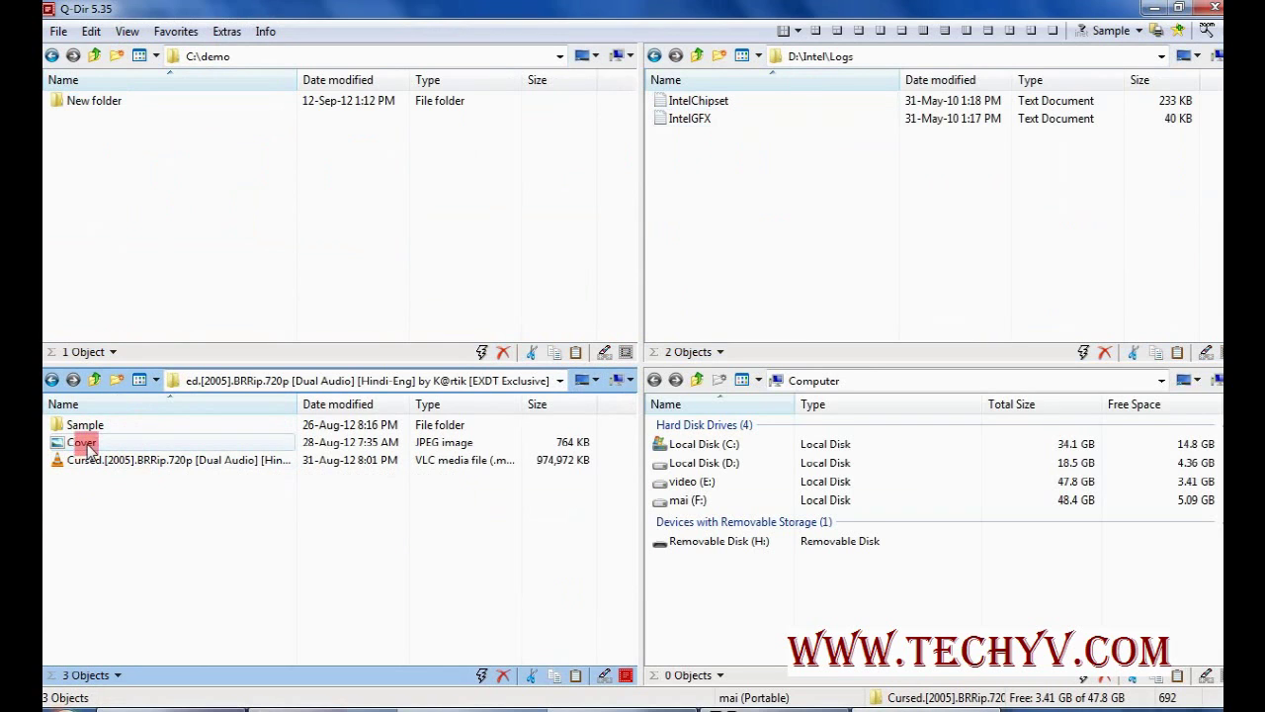
Open F:\dotnetspidermaterial bottom-right and copy 'all keyboard shortcuts' into C:\demo, D:\Intel\Logs and Cursed
{"action": "double_click", "coordinate": [682, 499]}
{"action": "double_click", "coordinate": [680, 425]}
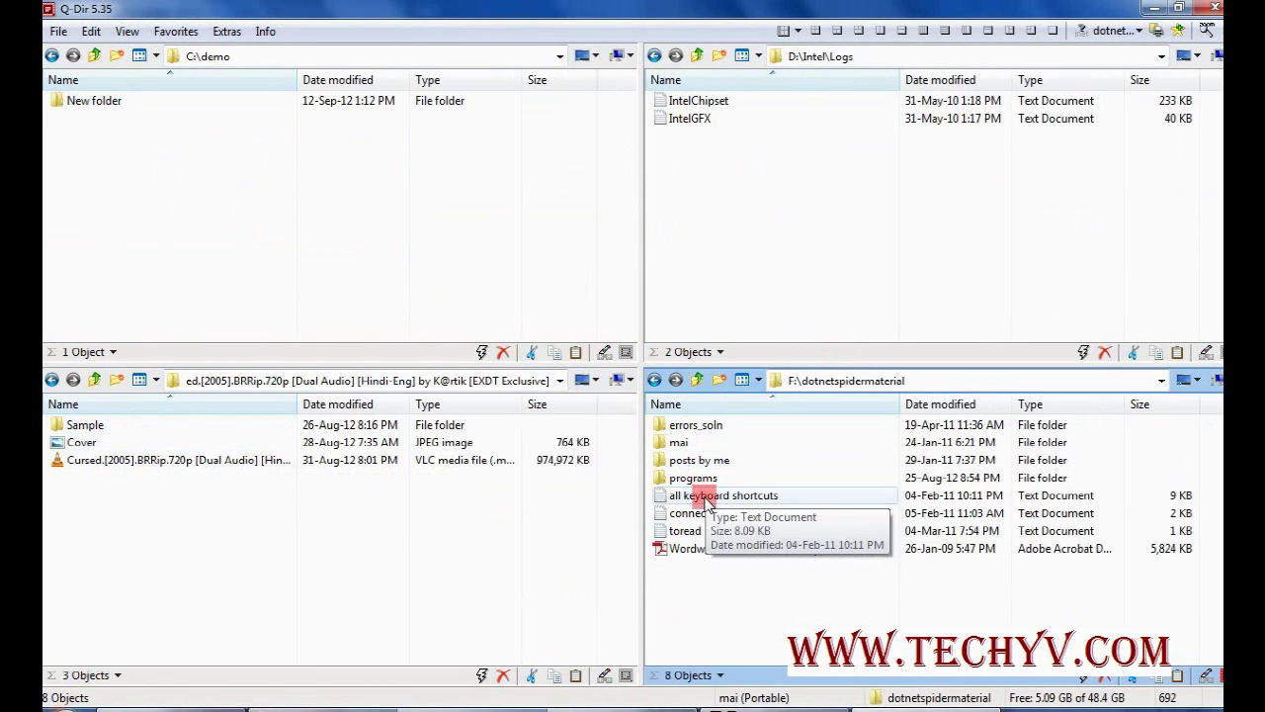
{"action": "left_click_drag", "start_coordinate": [704, 501], "coordinate": [437, 232]}
{"action": "left_click_drag", "start_coordinate": [682, 486], "coordinate": [721, 262]}
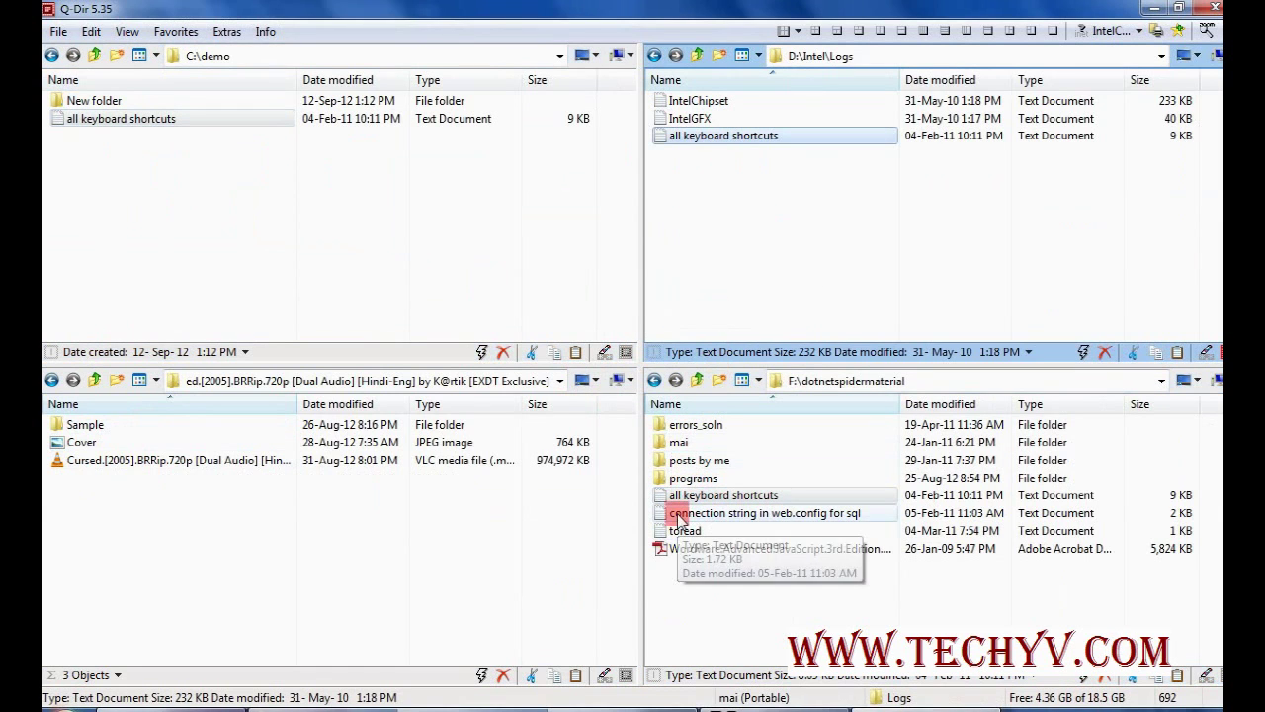
{"action": "left_click_drag", "start_coordinate": [680, 492], "coordinate": [415, 545]}
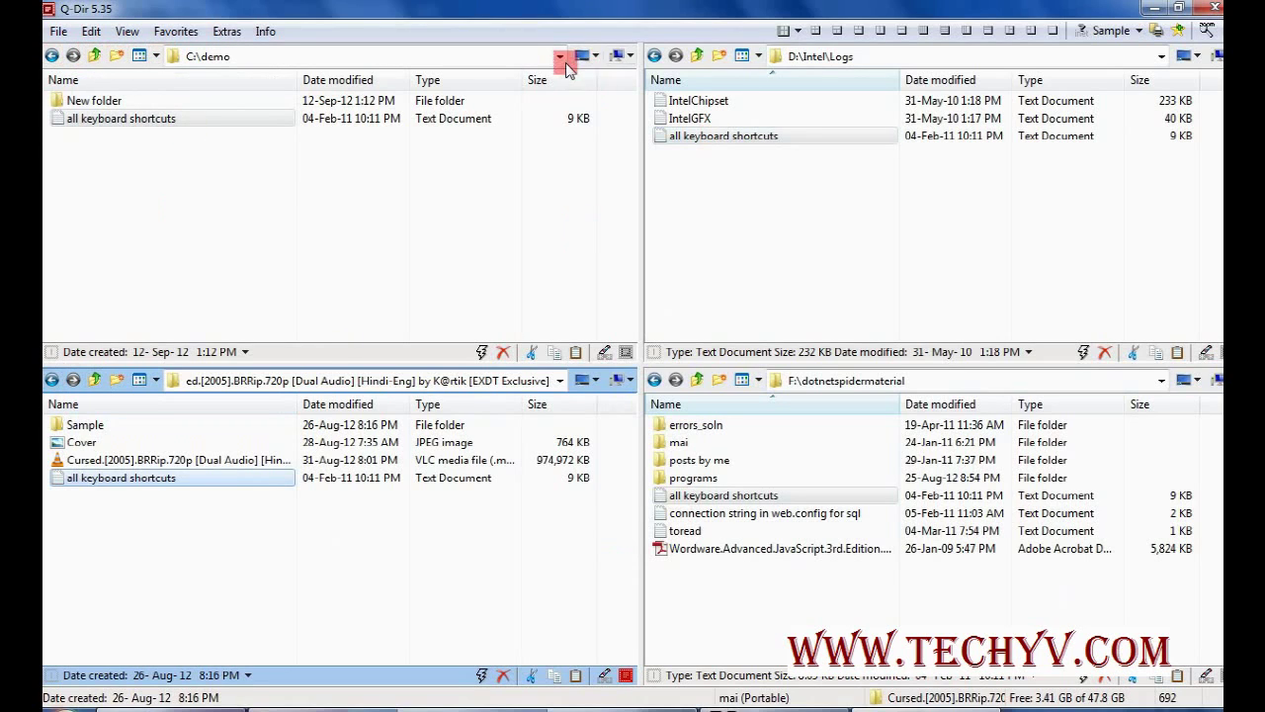
{"action": "left_click", "coordinate": [561, 59]}
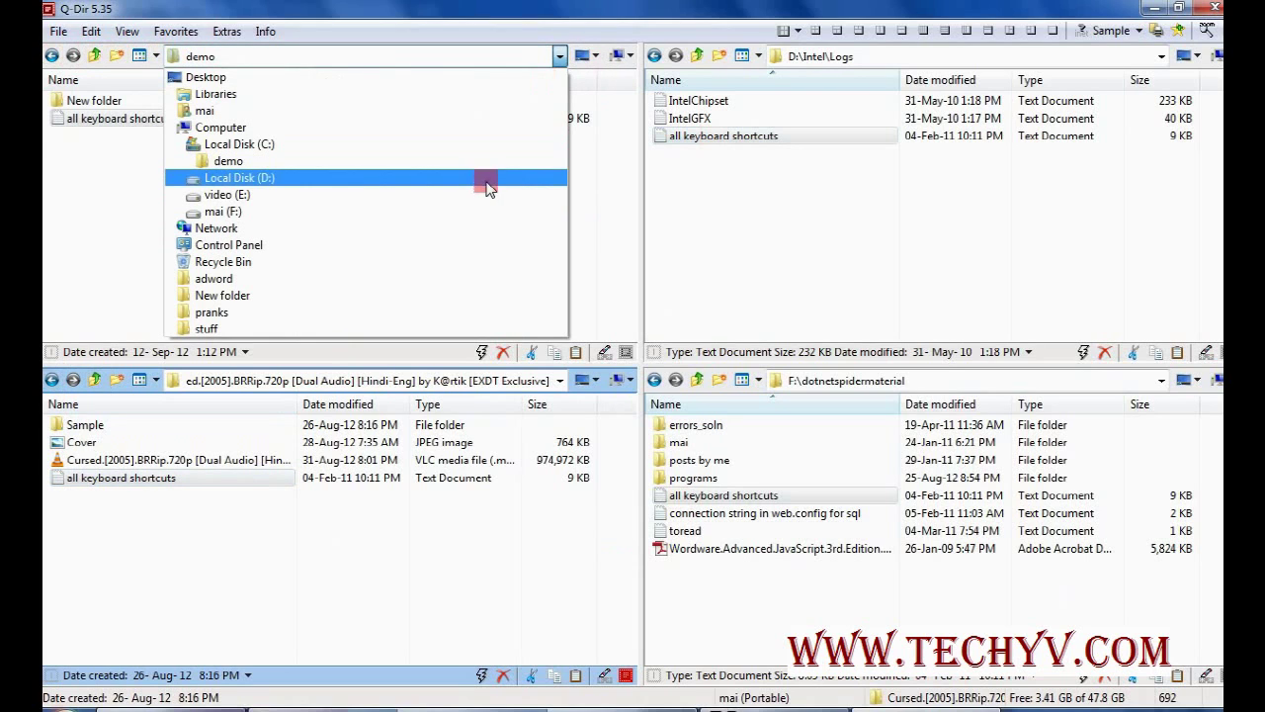
{"action": "left_click", "coordinate": [596, 197]}
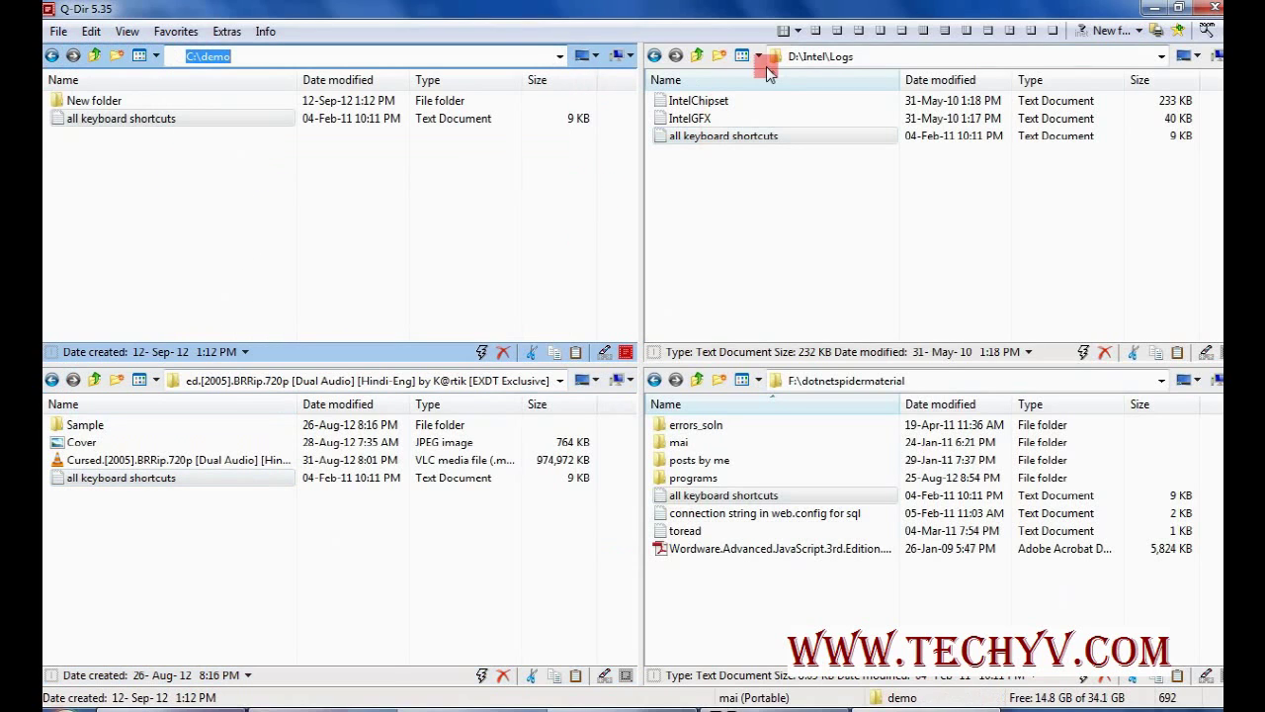
Cycle through the three-pane, two-pane and stacked layouts, ending on 4-Dir side-by-side columns
{"action": "left_click", "coordinate": [817, 36]}
{"action": "left_click", "coordinate": [836, 33]}
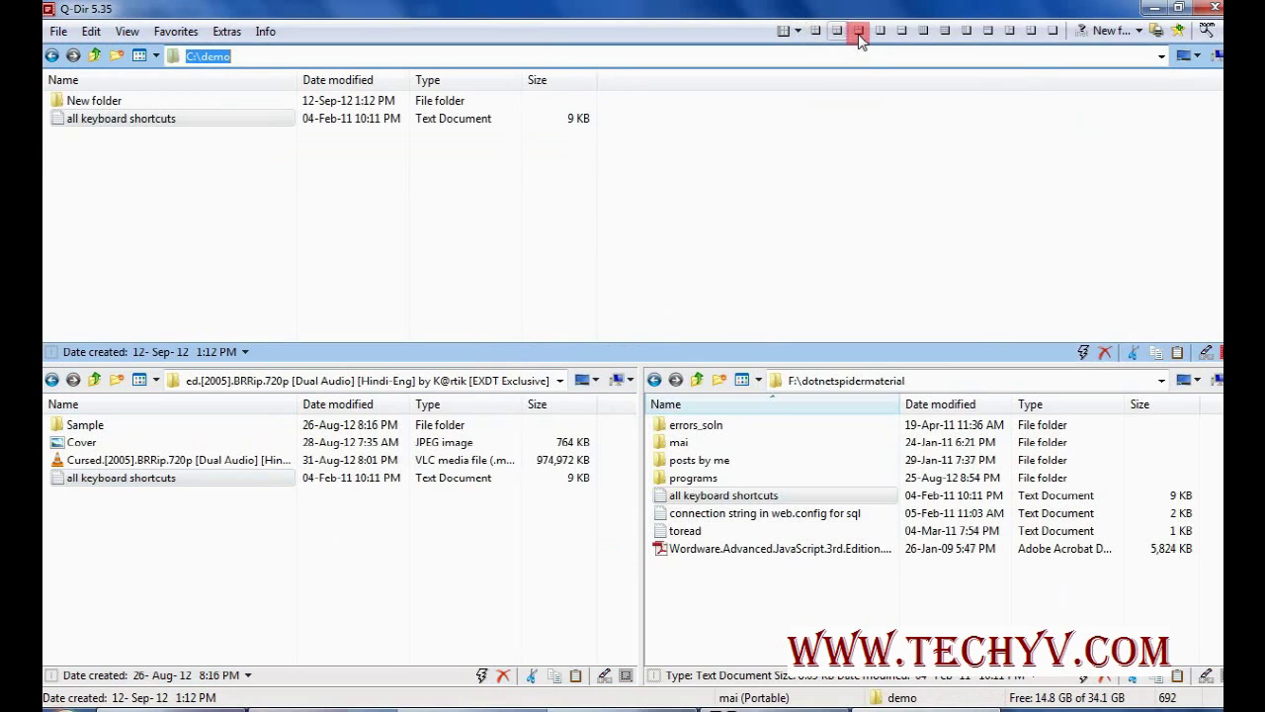
{"action": "left_click", "coordinate": [864, 34]}
{"action": "left_click", "coordinate": [901, 33]}
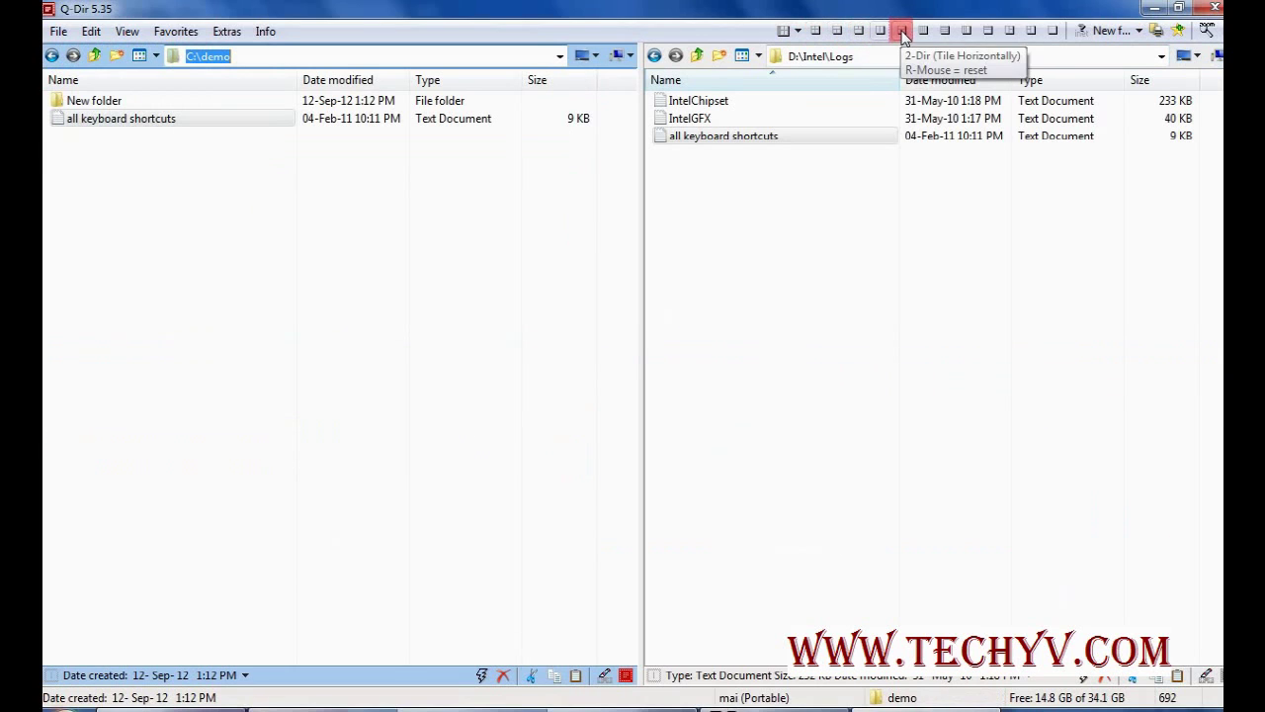
{"action": "left_click", "coordinate": [923, 32]}
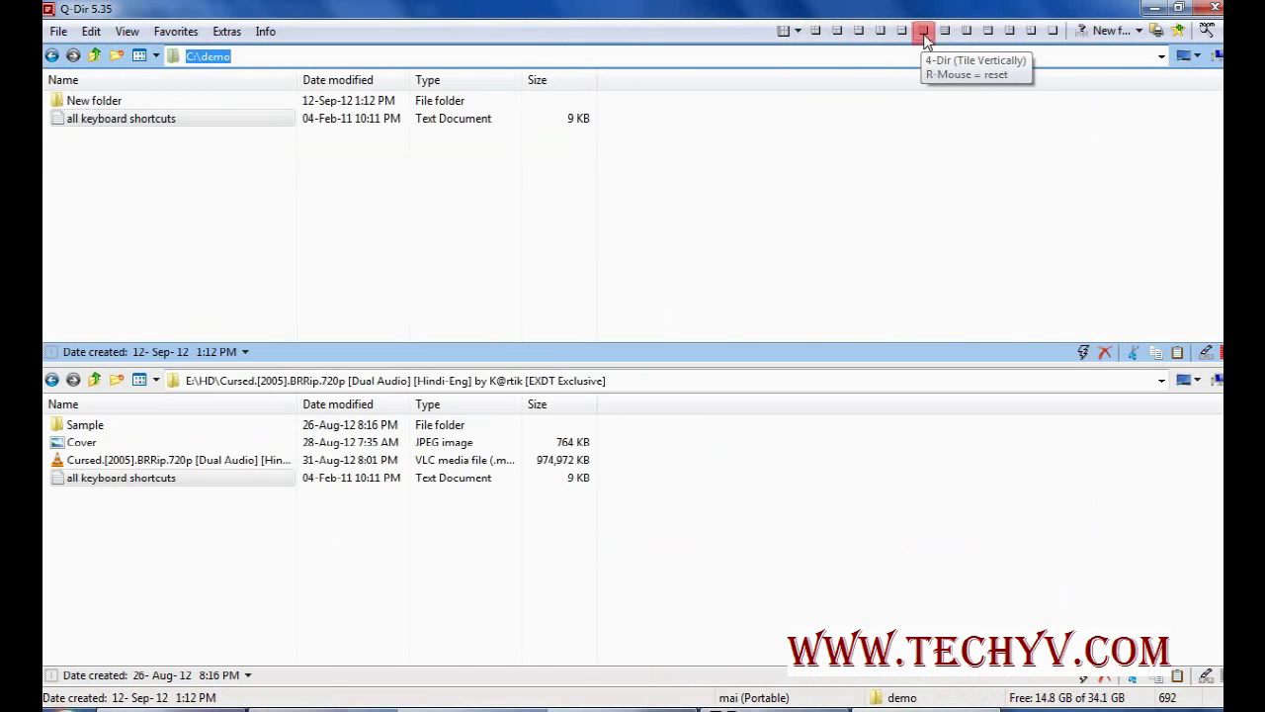
{"action": "left_click", "coordinate": [945, 33]}
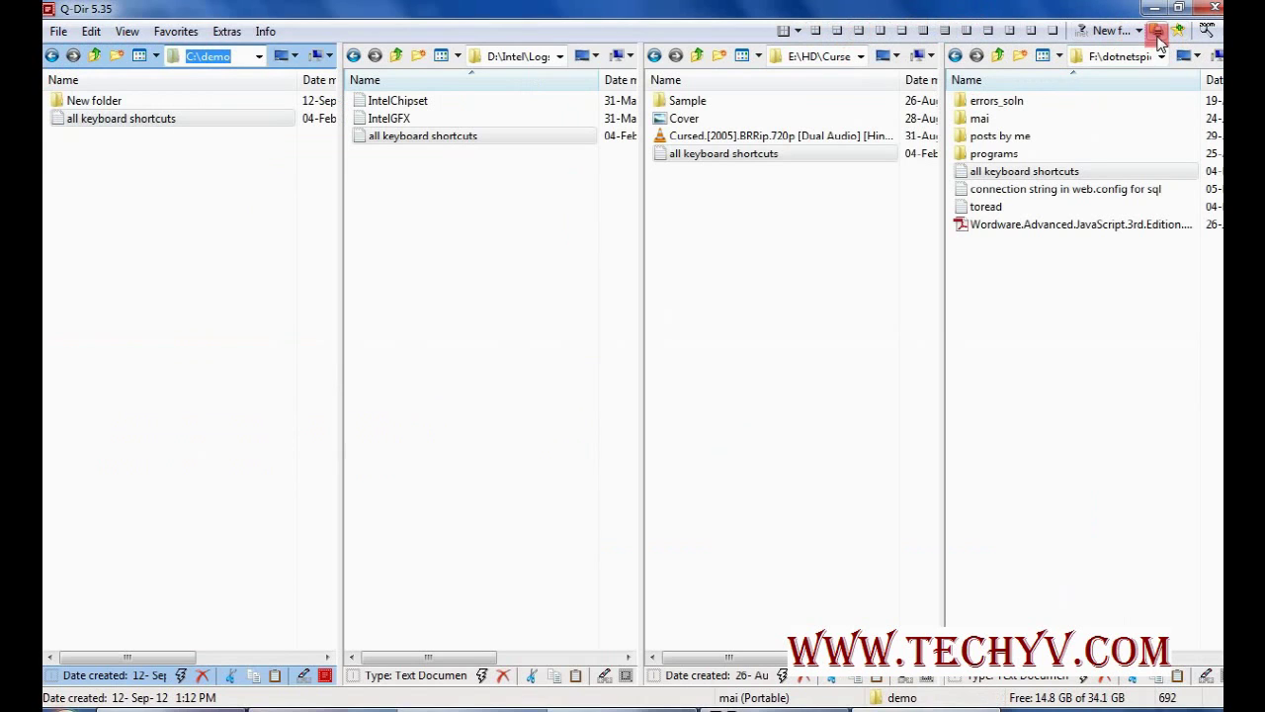
Make the Cursed movie folder pane the active pane
{"action": "left_click", "coordinate": [752, 238]}
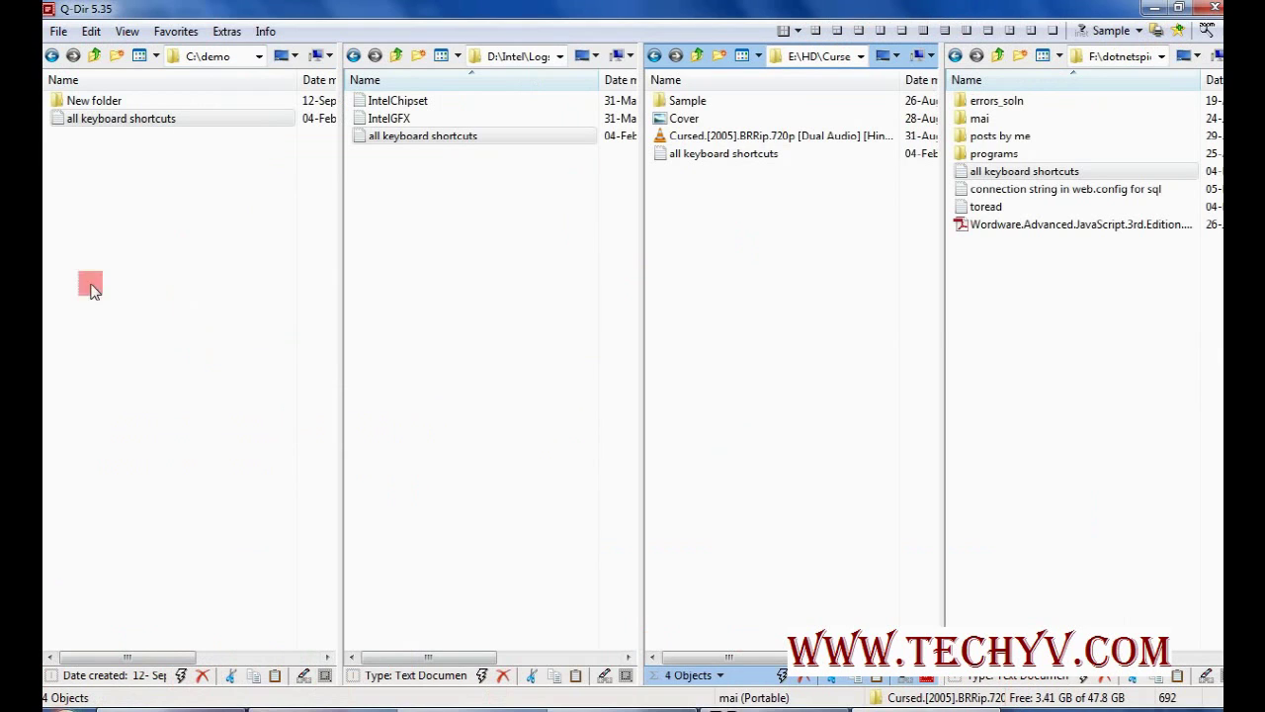
Review the File menu and its Language submenu, then dismiss it by activating the C:\demo pane
{"action": "left_click", "coordinate": [61, 32]}
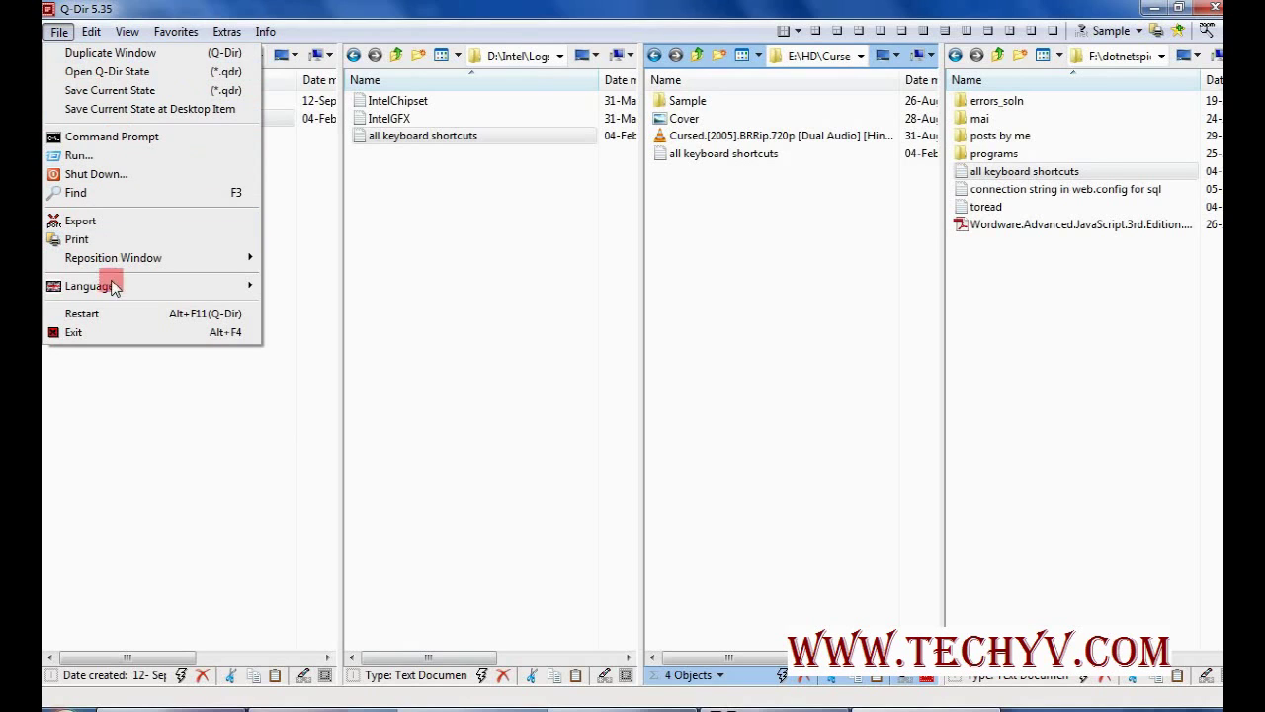
{"action": "mouse_move", "coordinate": [162, 285]}
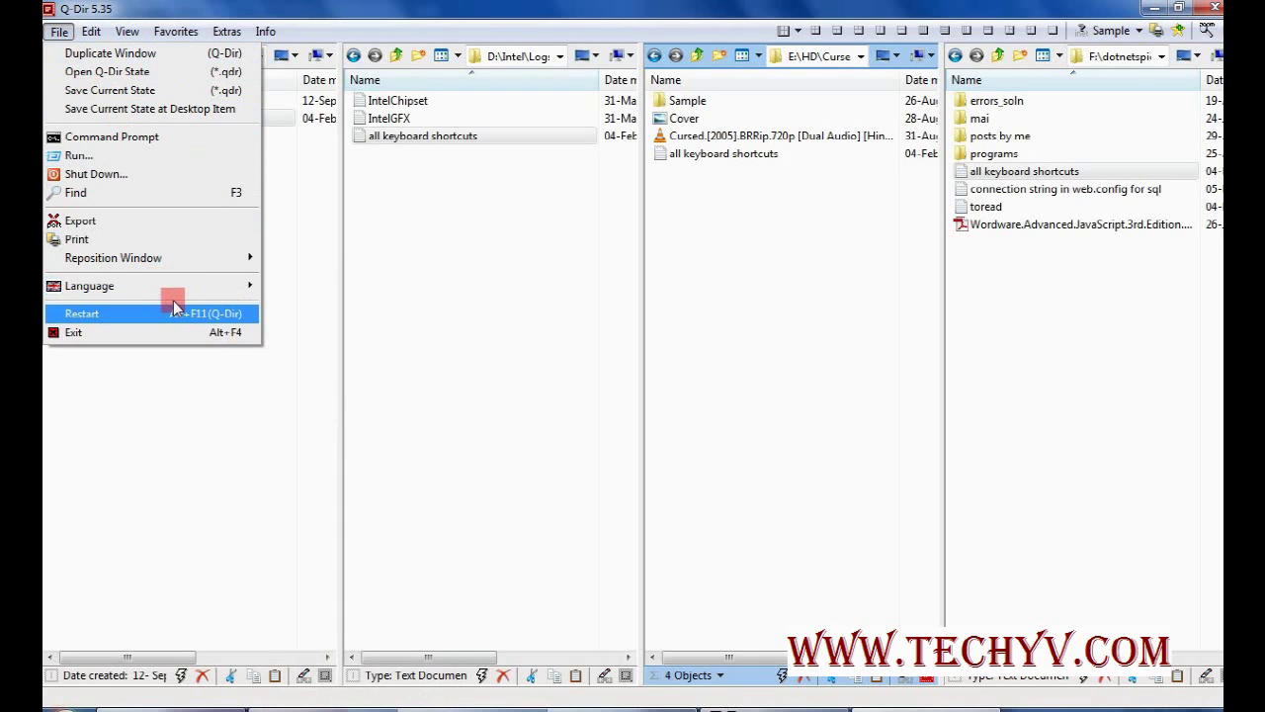
{"action": "mouse_move", "coordinate": [219, 285]}
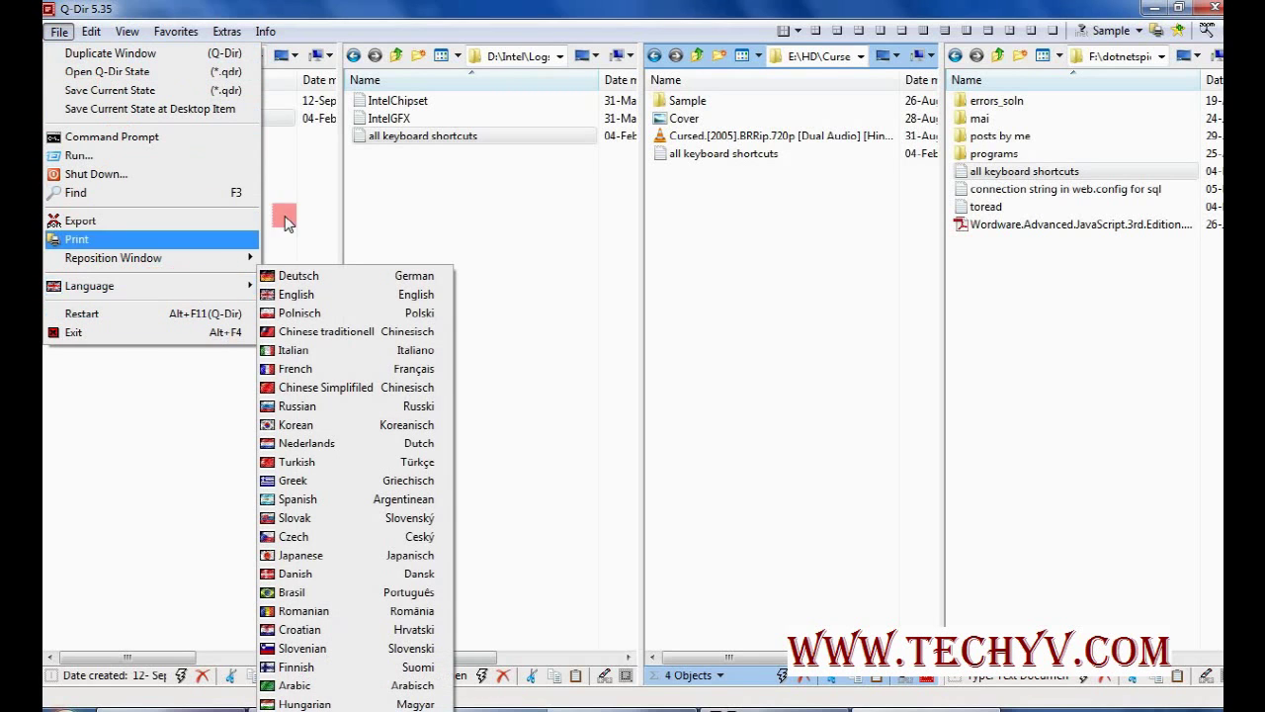
{"action": "left_click", "coordinate": [302, 227]}
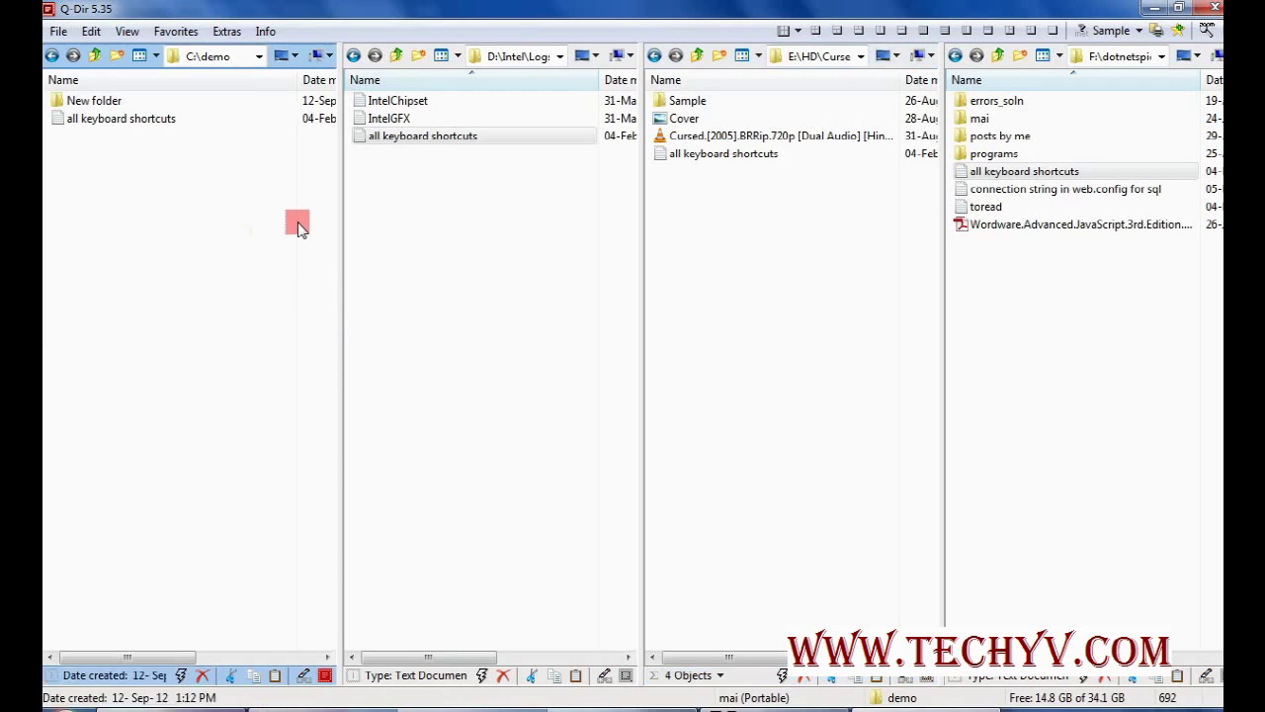
{"action": "left_click", "coordinate": [92, 32]}
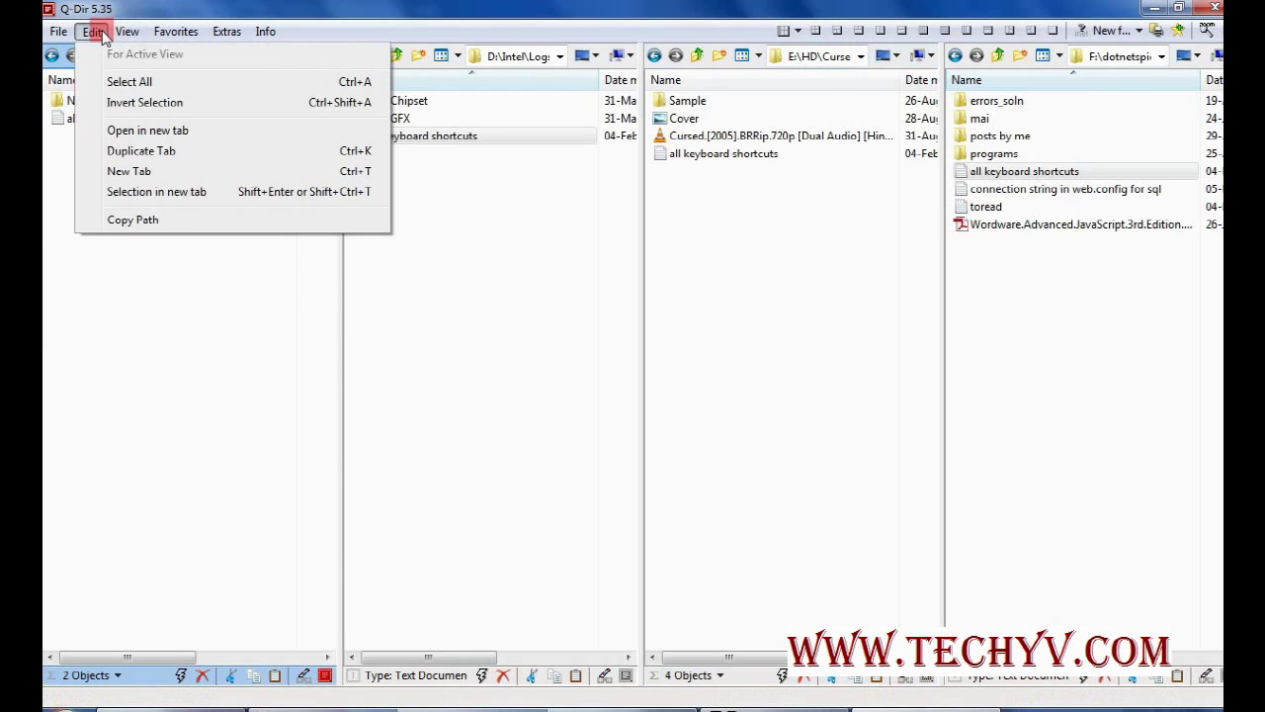
{"action": "mouse_move", "coordinate": [128, 32]}
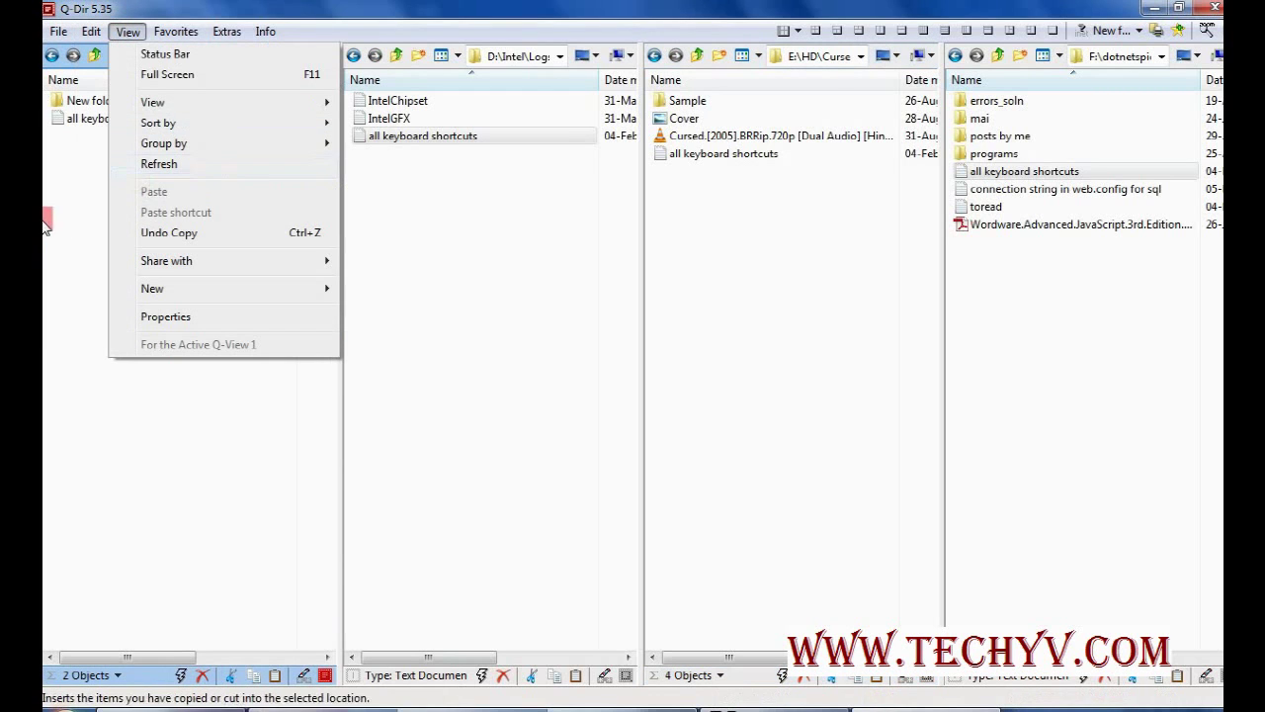
{"action": "left_click", "coordinate": [329, 269]}
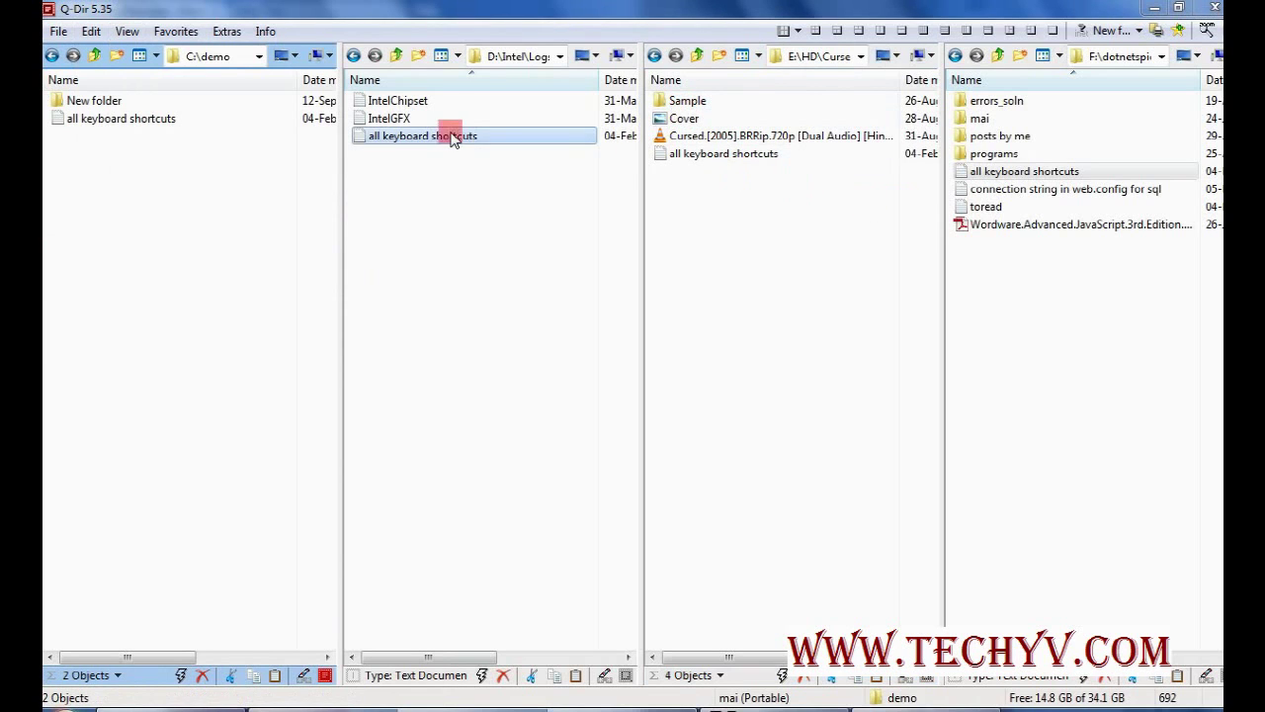
Select the Cover image in the Cursed folder and view its Edit menu actions
{"action": "left_click", "coordinate": [700, 118]}
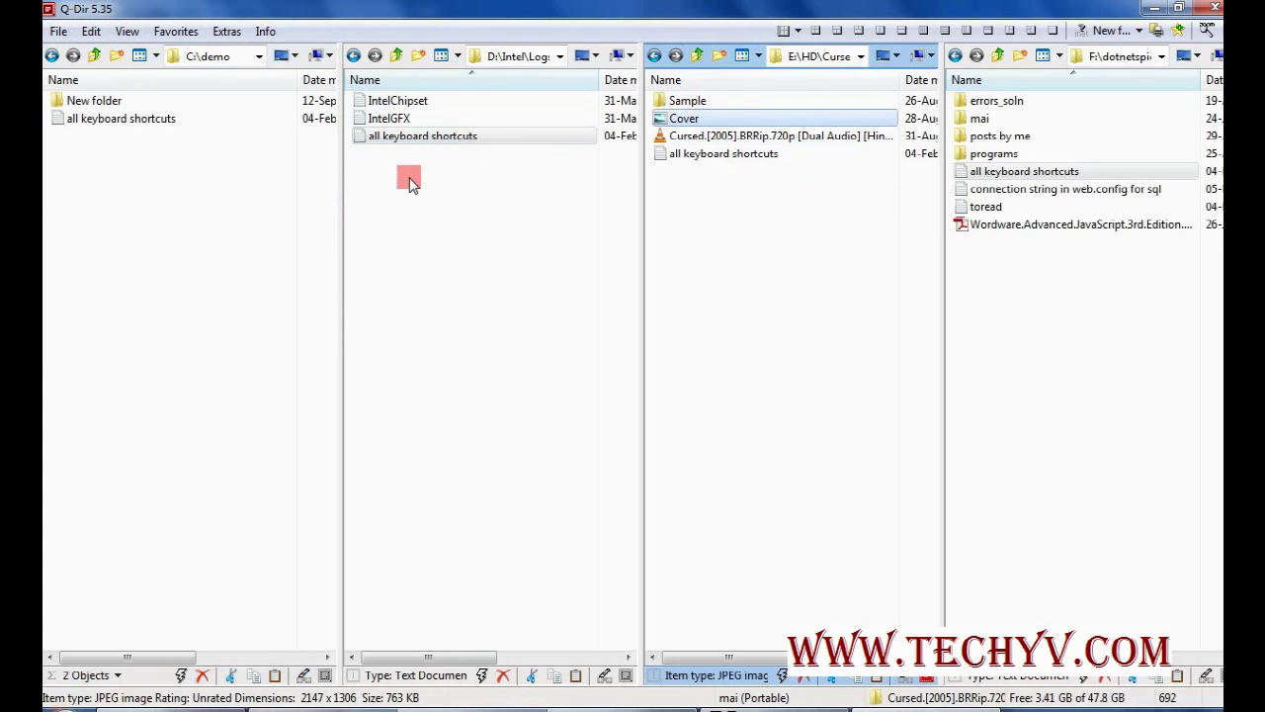
{"action": "left_click", "coordinate": [92, 32]}
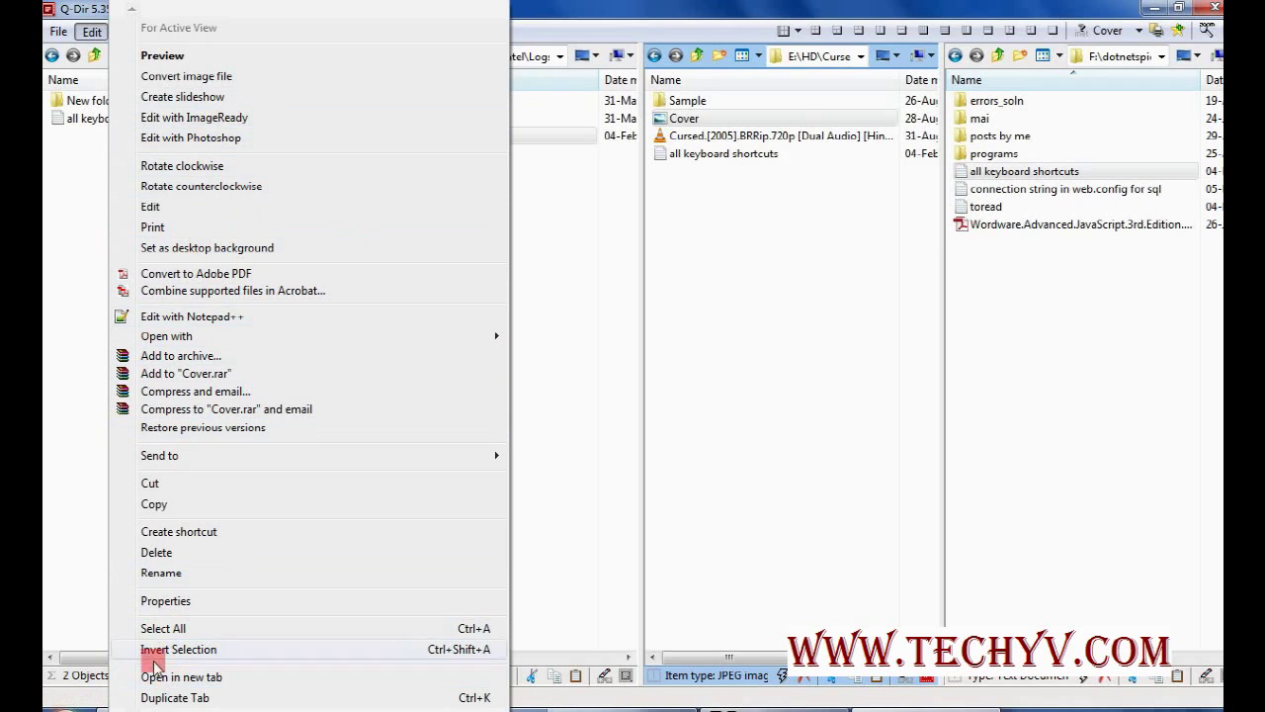
Dismiss the Cover actions list and bring up the View menu's display and sorting options
{"action": "left_click", "coordinate": [86, 505]}
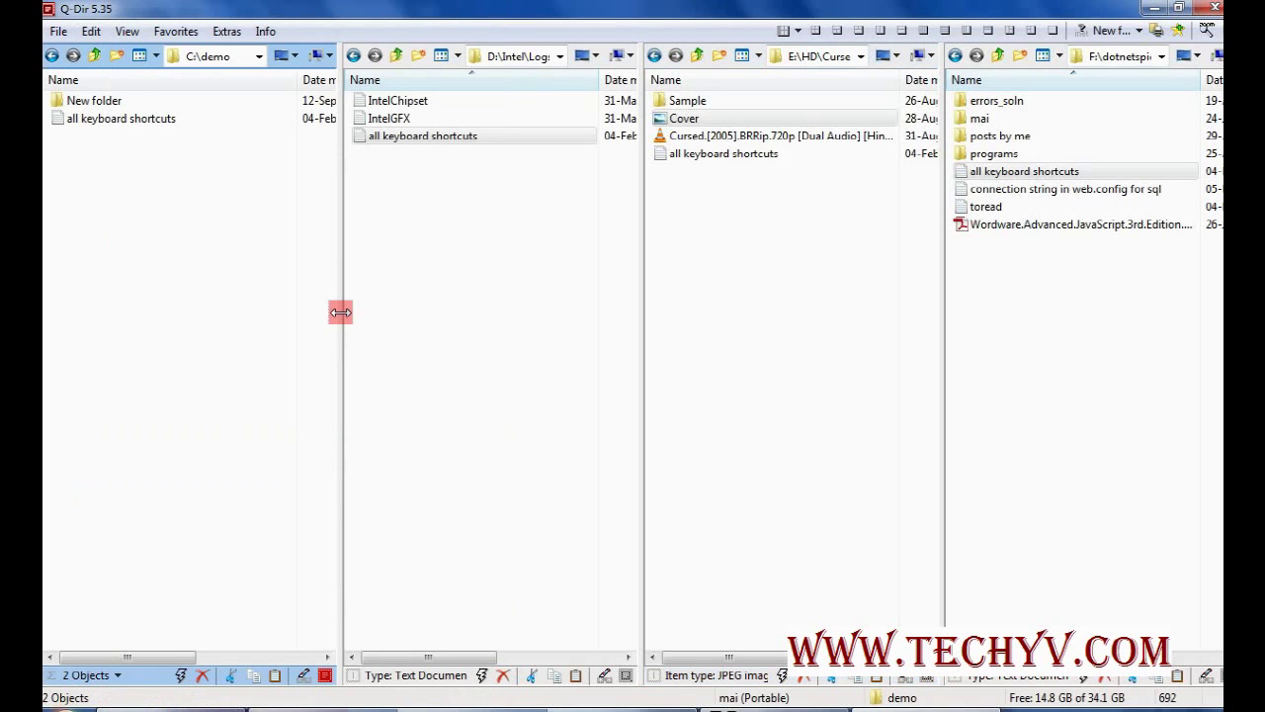
{"action": "left_click", "coordinate": [128, 31]}
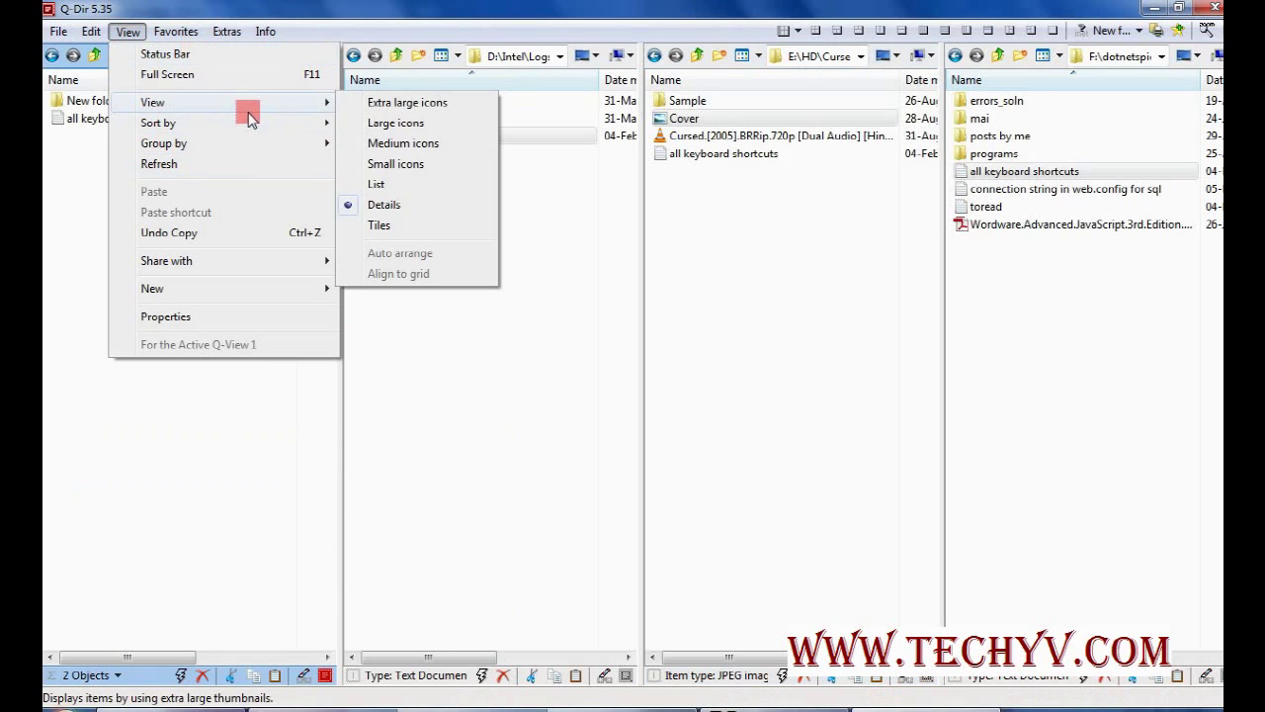
Browse the Extras submenus: Starting as, List-View, Title-Bar, Status-Bar, System, Network and Data size information
{"action": "mouse_move", "coordinate": [242, 129]}
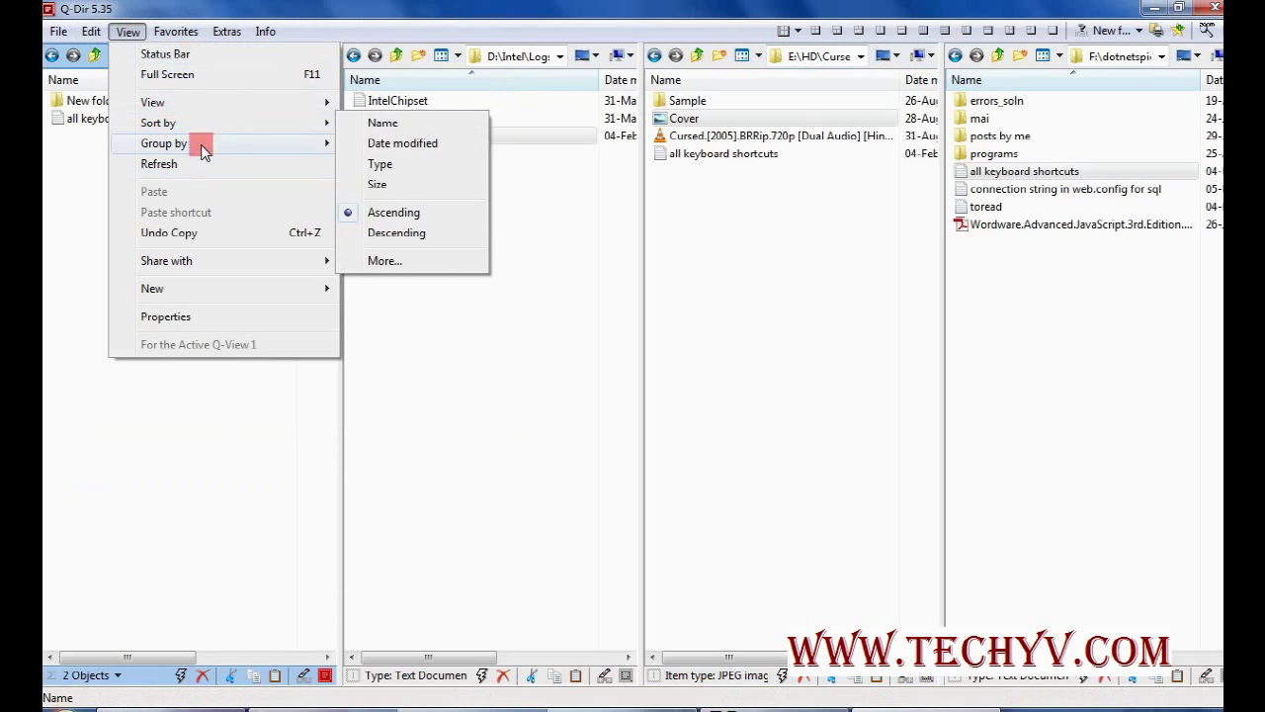
{"action": "mouse_move", "coordinate": [150, 35]}
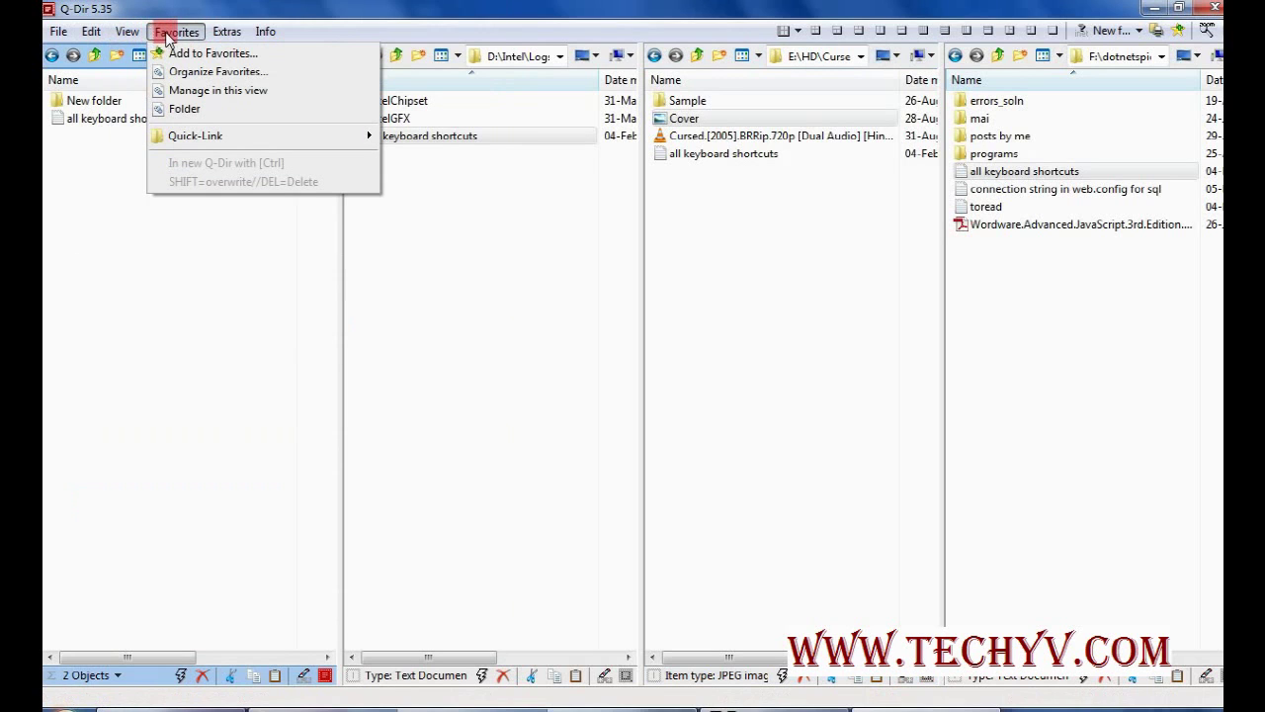
{"action": "mouse_move", "coordinate": [227, 35]}
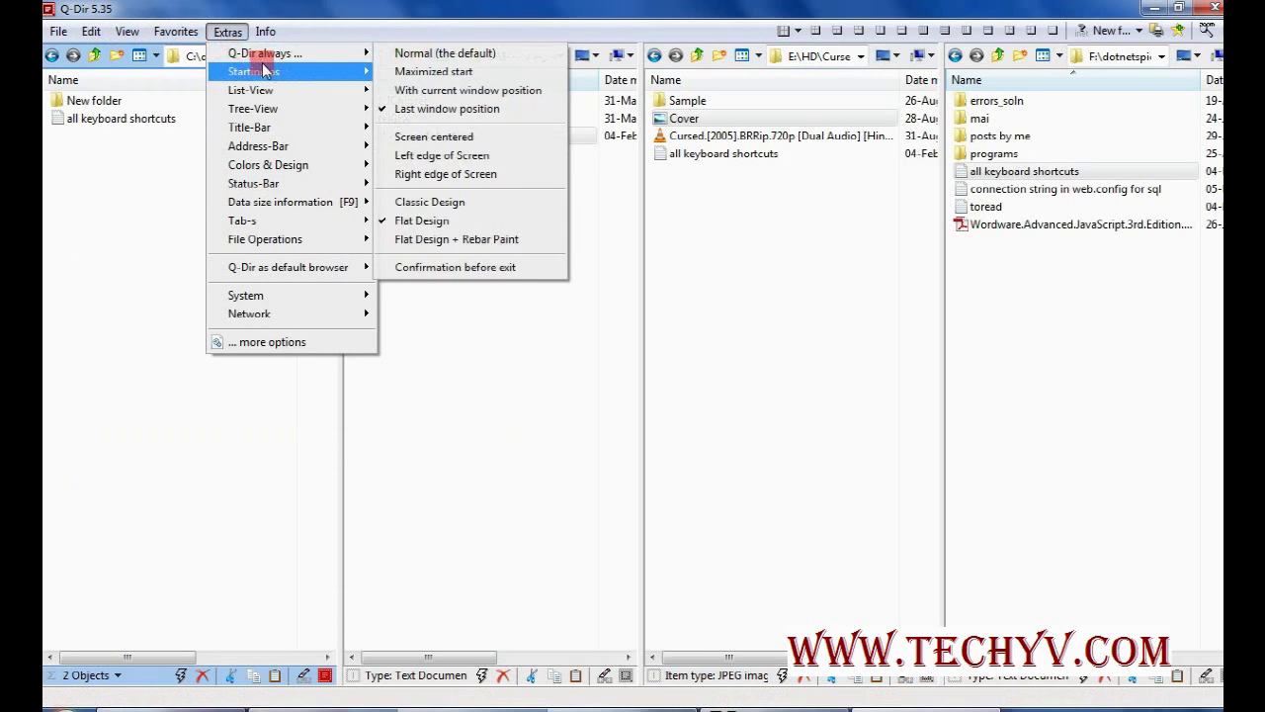
{"action": "mouse_move", "coordinate": [265, 75]}
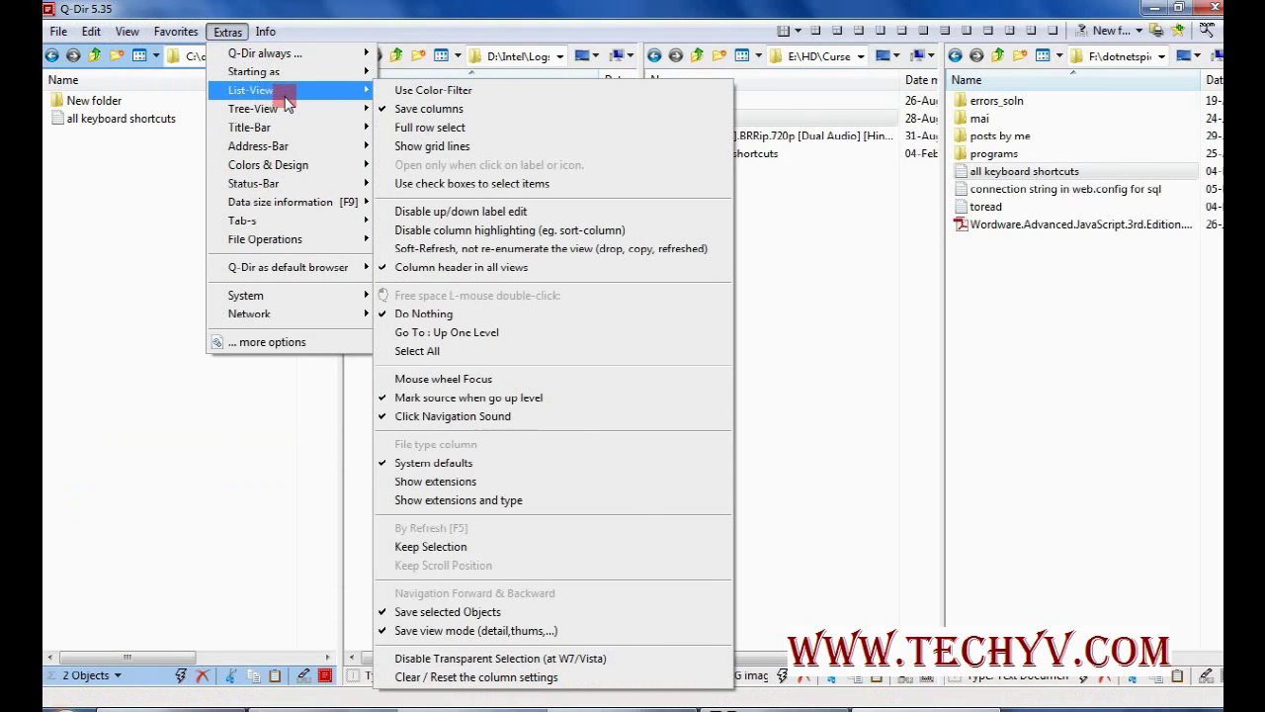
{"action": "mouse_move", "coordinate": [286, 115]}
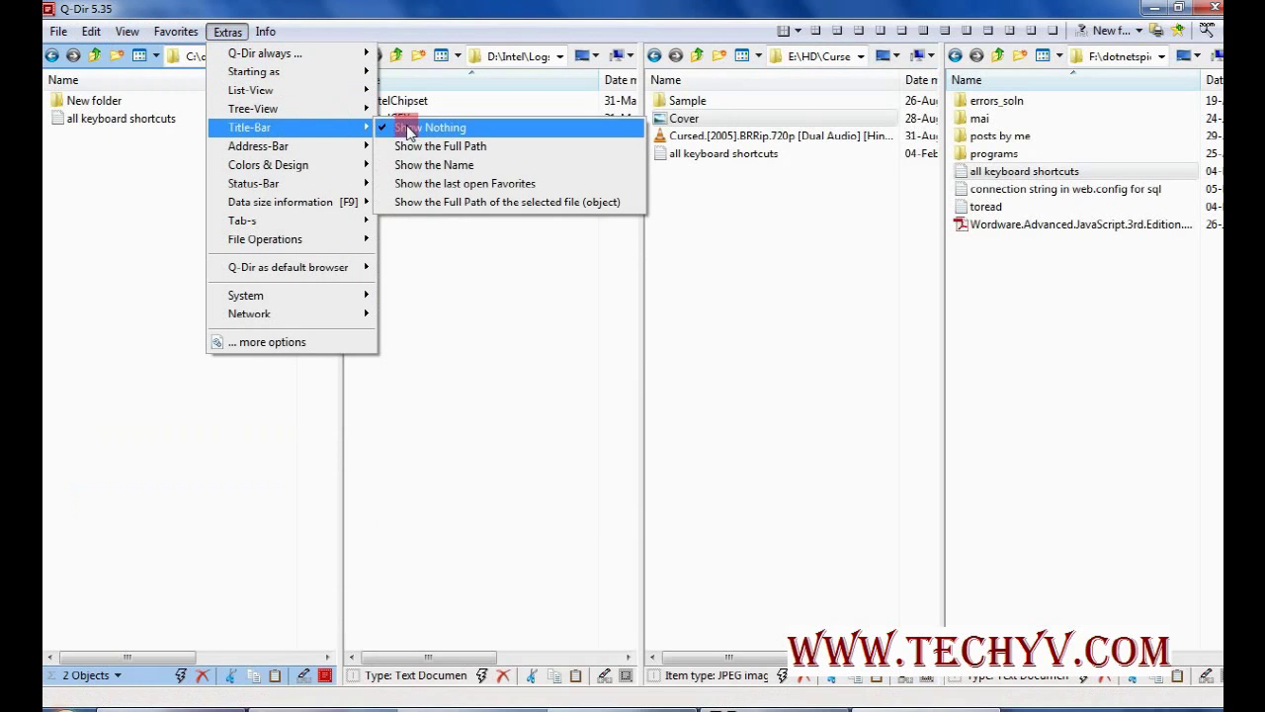
{"action": "mouse_move", "coordinate": [295, 156]}
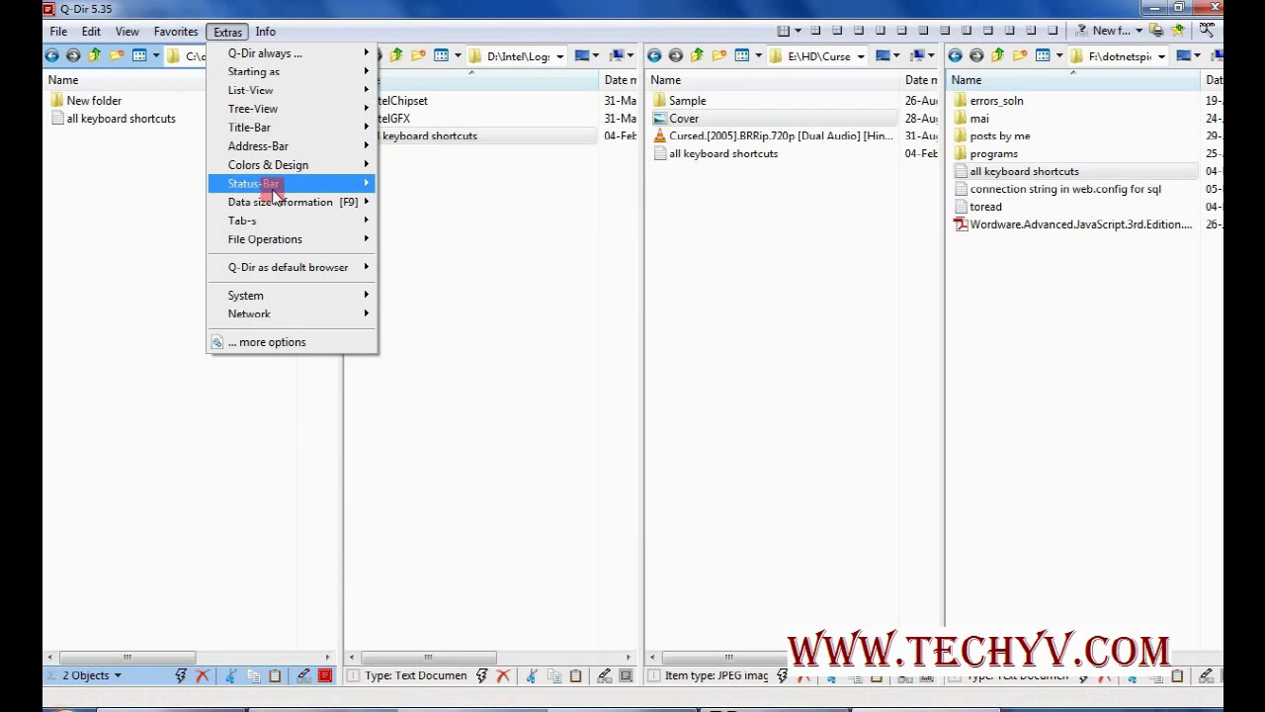
{"action": "mouse_move", "coordinate": [259, 227]}
{"action": "mouse_move", "coordinate": [249, 297]}
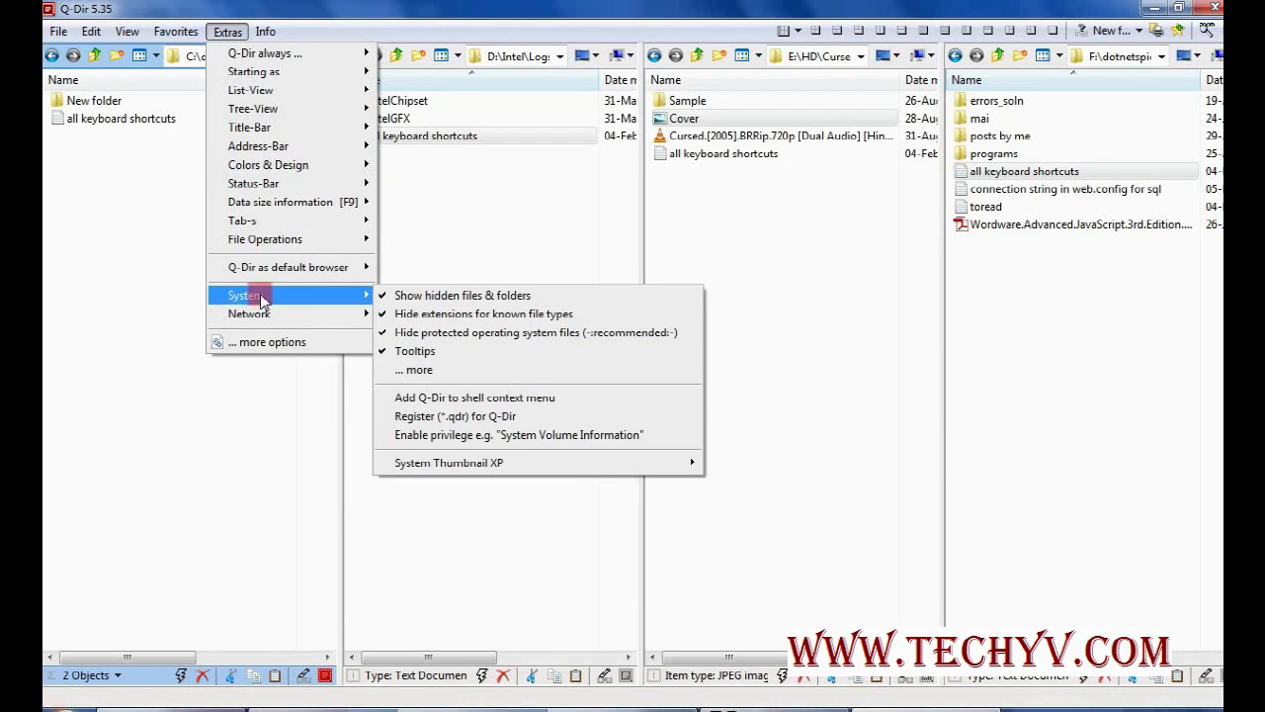
{"action": "mouse_move", "coordinate": [293, 252]}
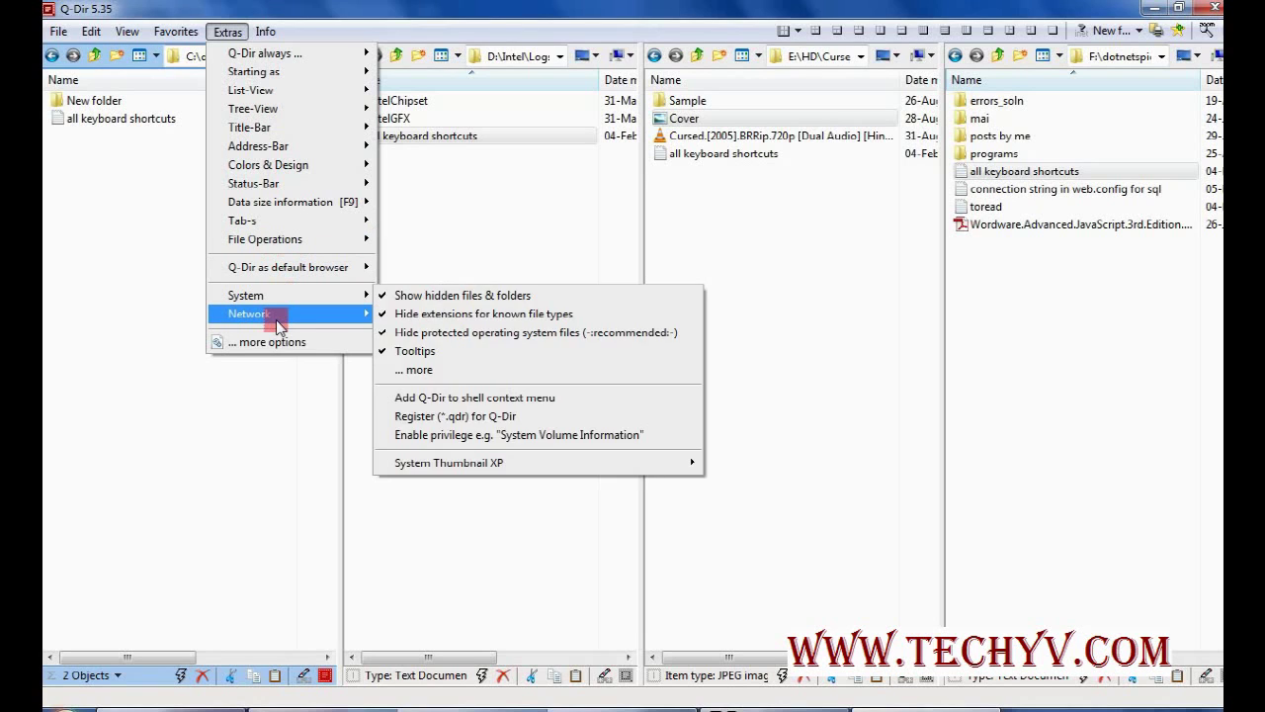
{"action": "mouse_move", "coordinate": [278, 328]}
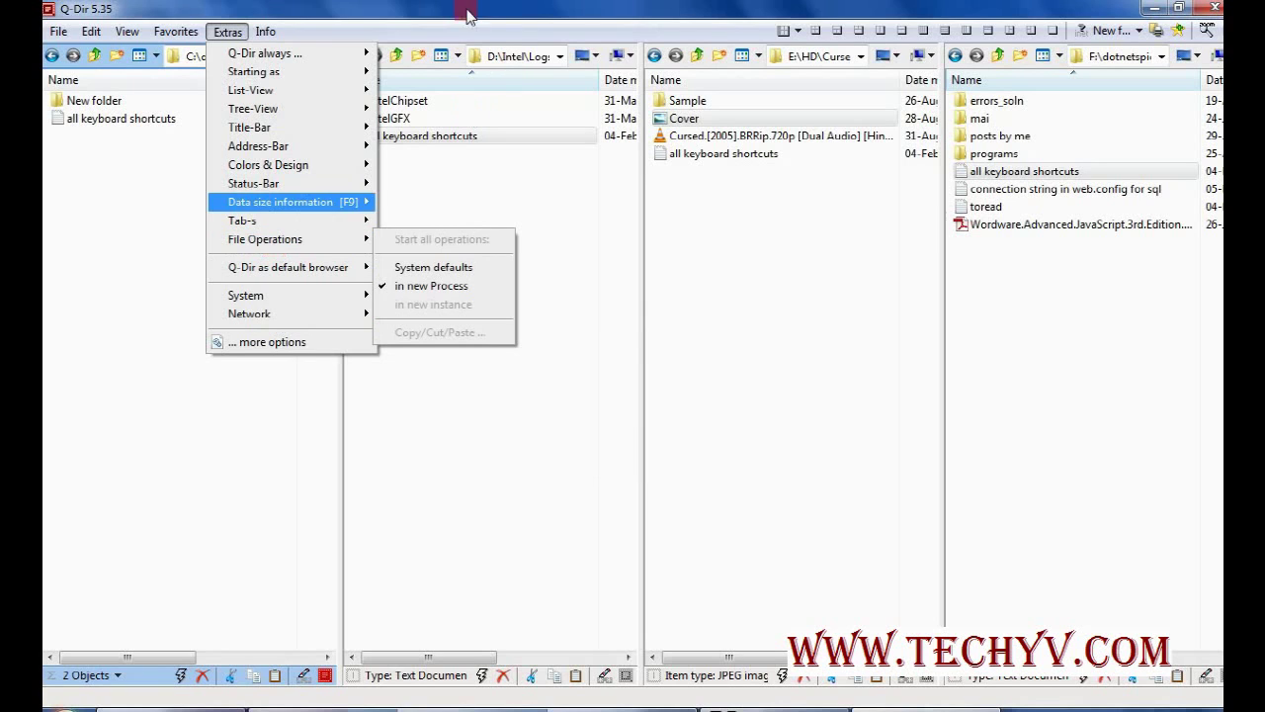
Dismiss the Extras menu so the four folder columns are visible again
{"action": "left_click", "coordinate": [593, 59]}
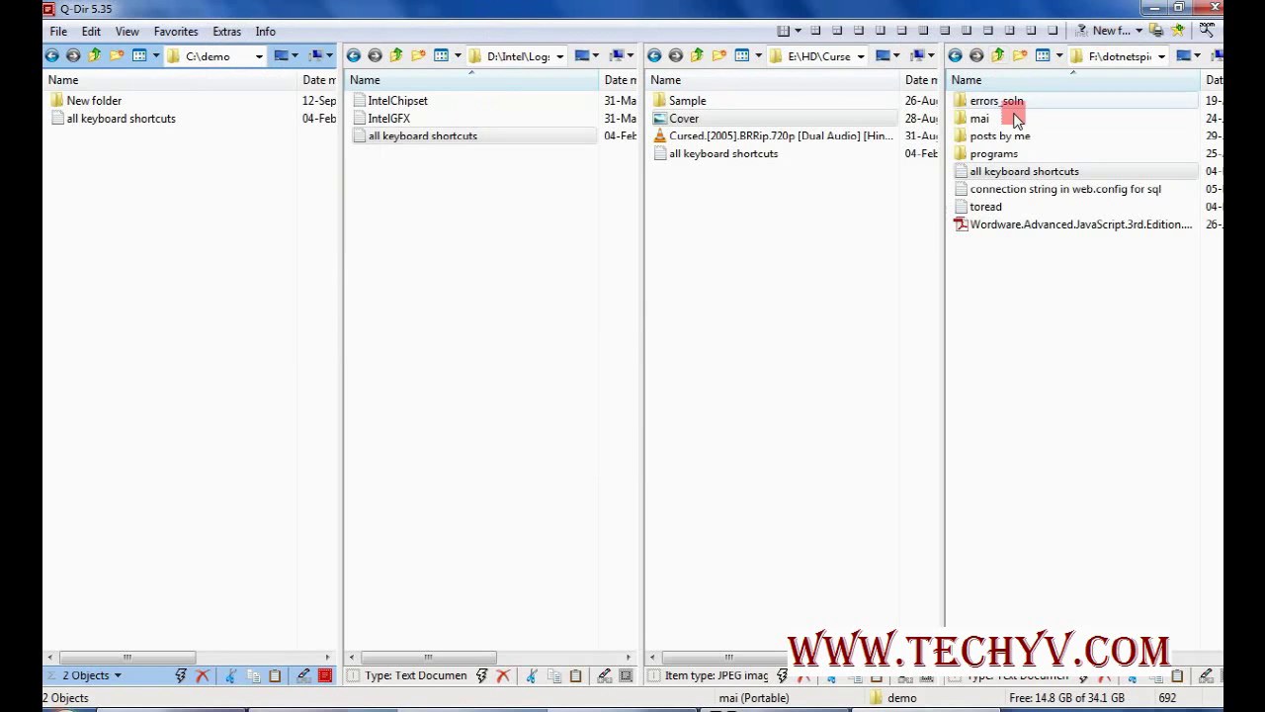